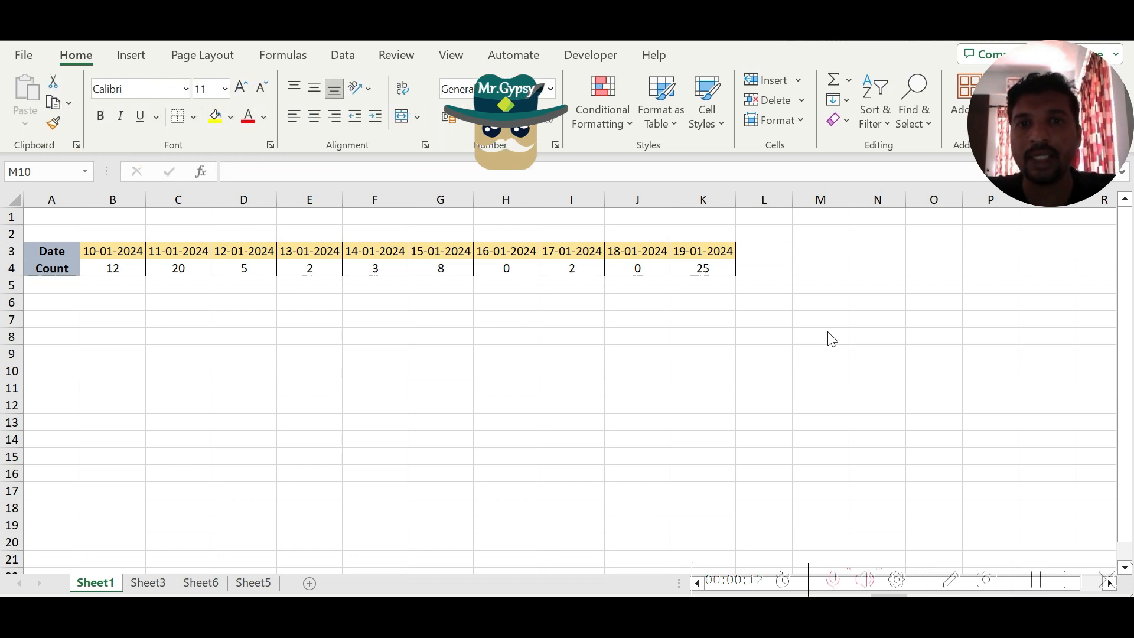
Step: Add the heading "Sum" in cell L3, beside the last date of the table
{"action": "left_click", "coordinate": [753, 269]}
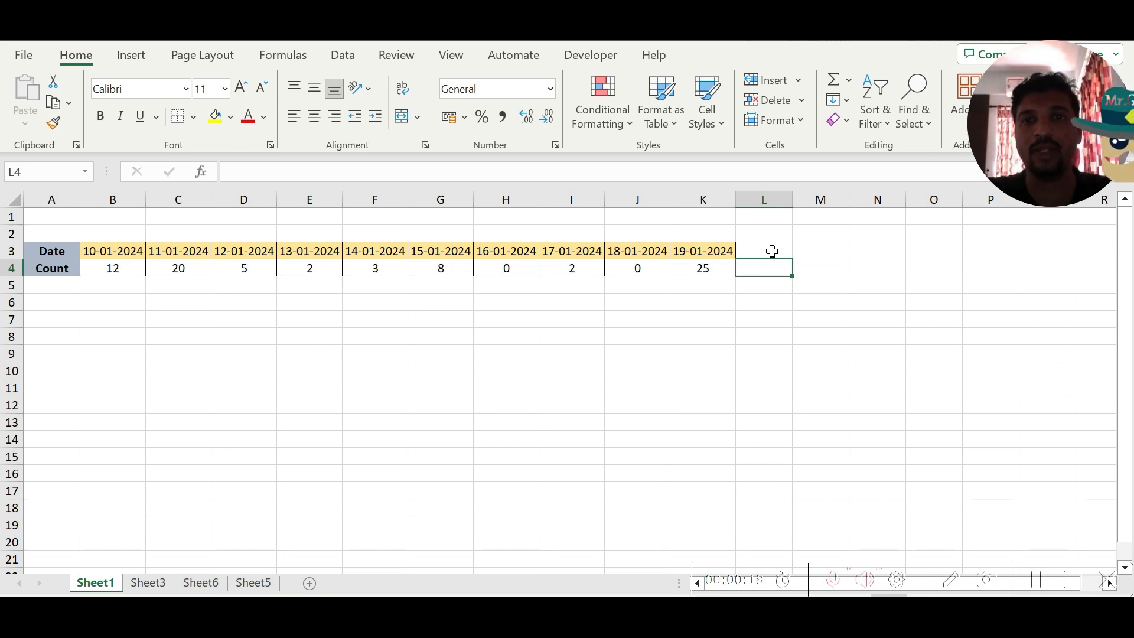
{"action": "left_click", "coordinate": [772, 252]}
{"action": "type", "text": "Sum"}
{"action": "key", "text": "Return"}
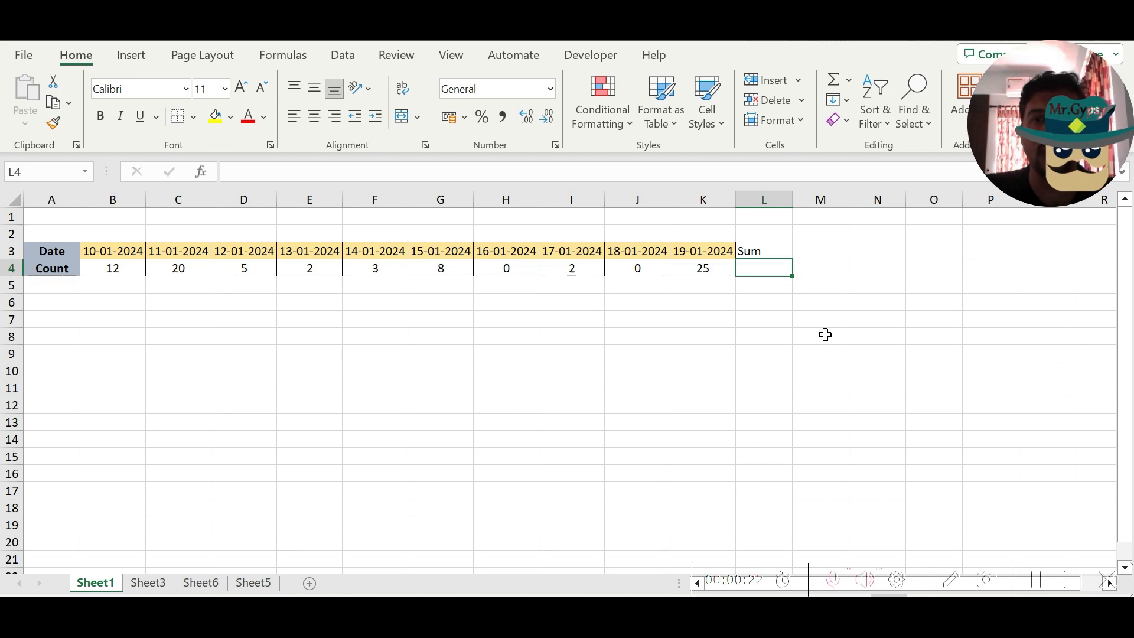
{"action": "type", "text": "=s"}
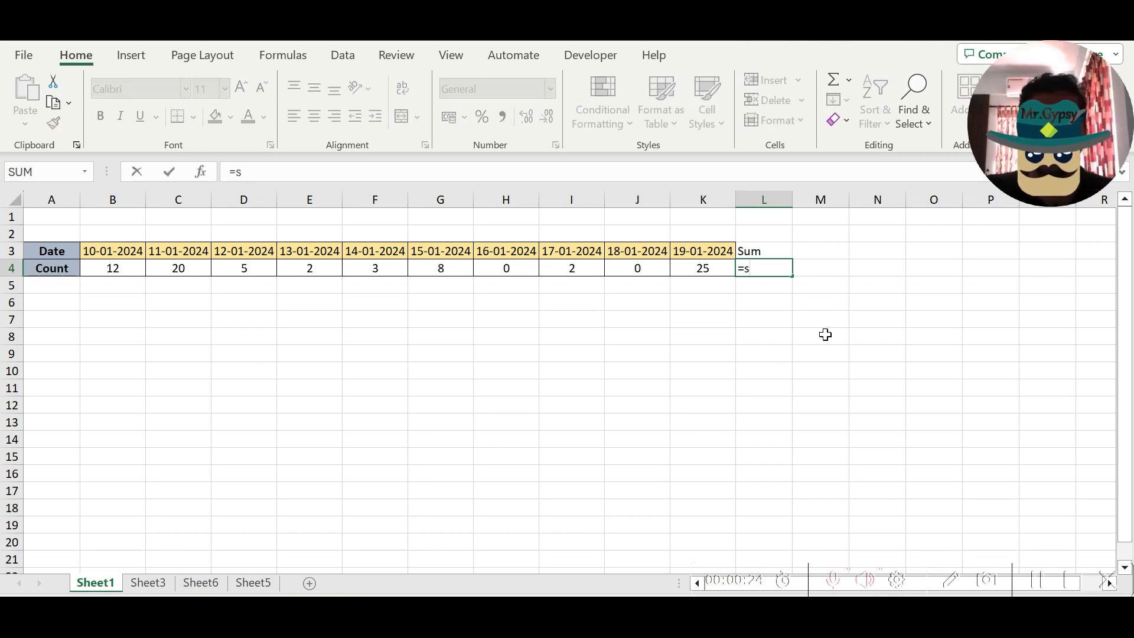
{"action": "type", "text": "um"}
{"action": "key", "text": "Tab"}
{"action": "left_click", "coordinate": [770, 271]}
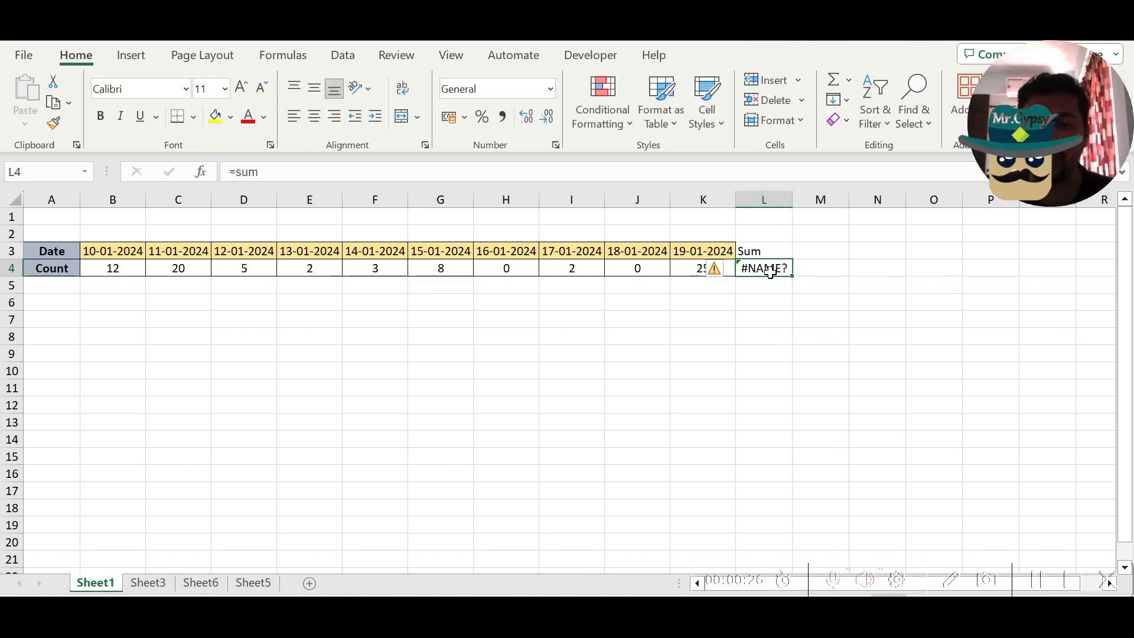
{"action": "key", "text": "Delete"}
Step: Total the daily counts in L4 with a SUM formula over B4:K4
{"action": "type", "text": "=sum"}
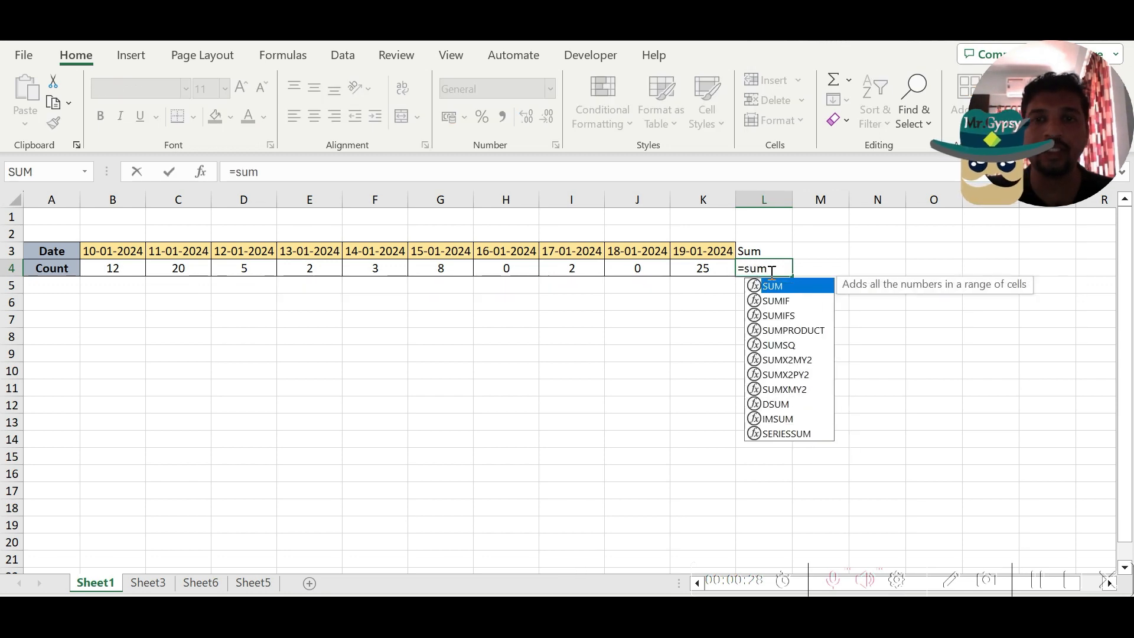
{"action": "key", "text": "Tab"}
{"action": "left_click_drag", "start_coordinate": [119, 269], "coordinate": [706, 275]}
{"action": "key", "text": "Return"}
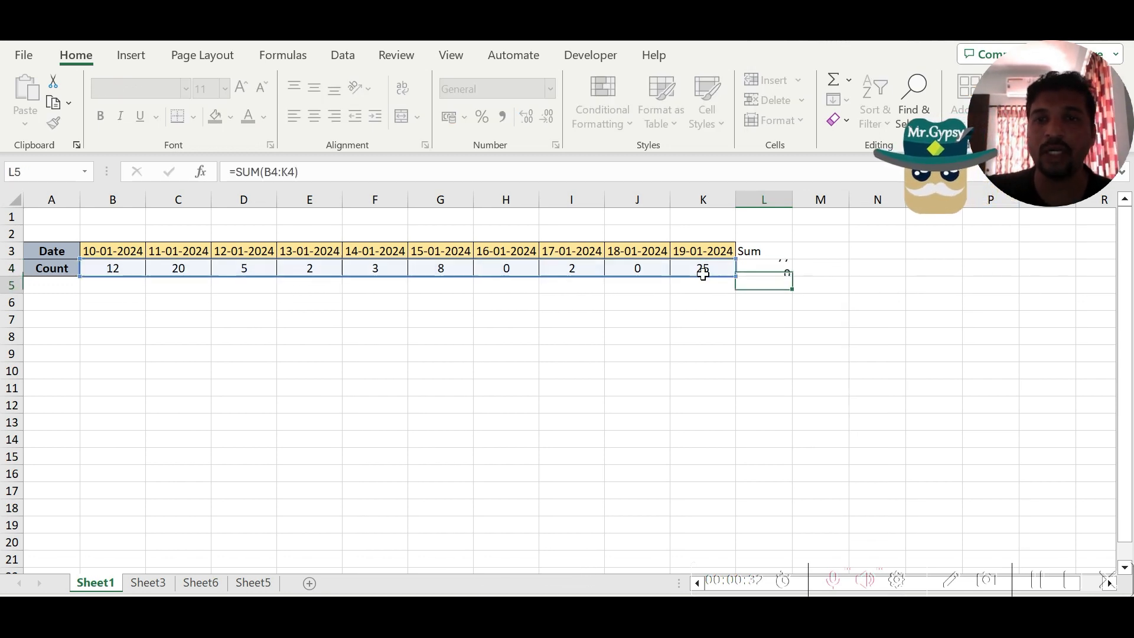
Step: Add the heading "Sum >5" in cell M3
{"action": "left_click", "coordinate": [824, 255]}
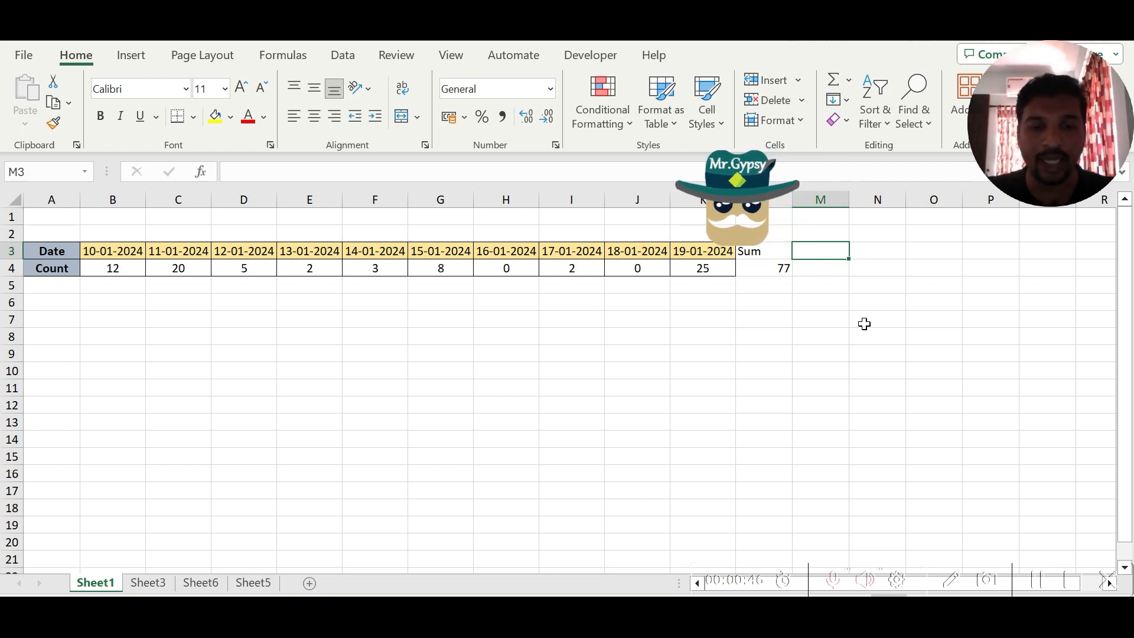
{"action": "type", "text": "Sum >5"}
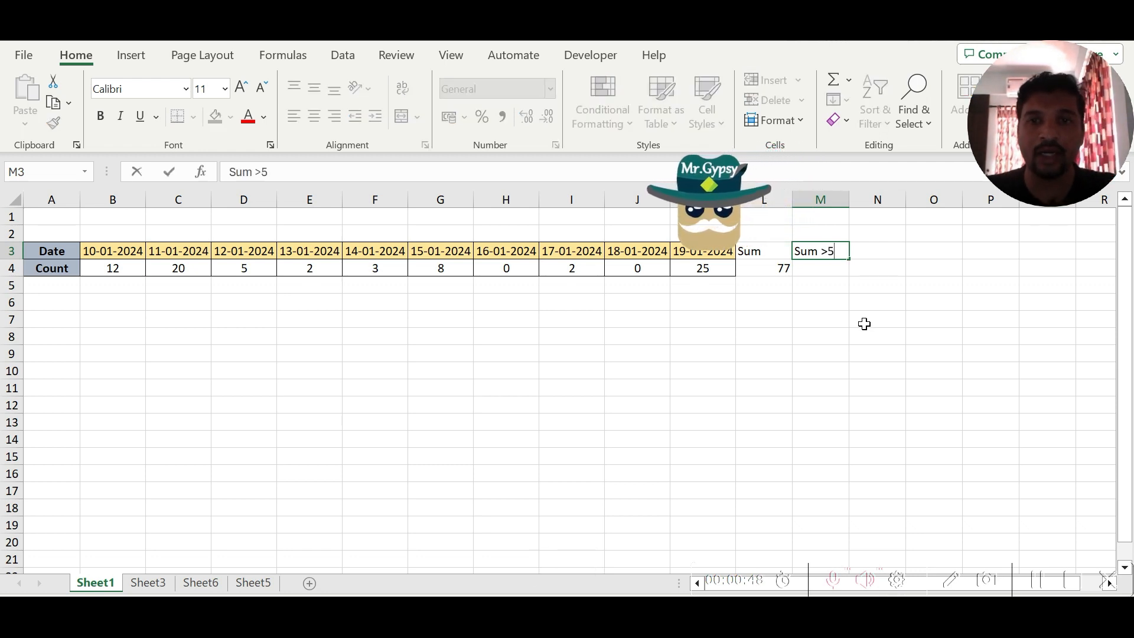
{"action": "key", "text": "Return"}
Step: Enter the formula =SUMIF(B4:K4,">5") in M4 to add only the counts greater than 5
{"action": "type", "text": "="}
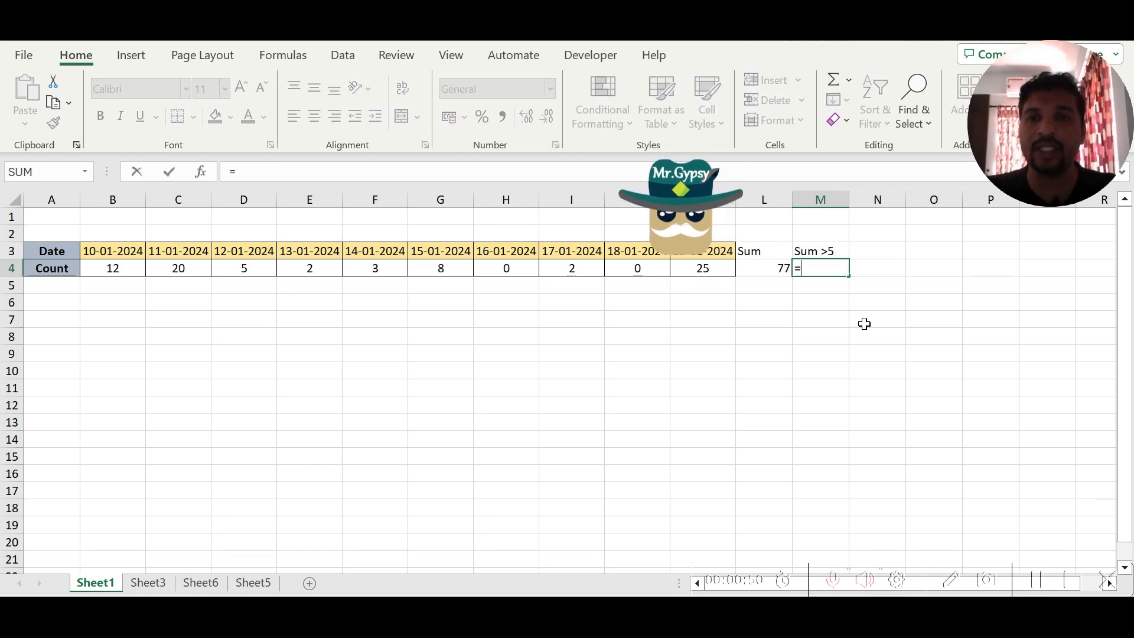
{"action": "type", "text": "sum"}
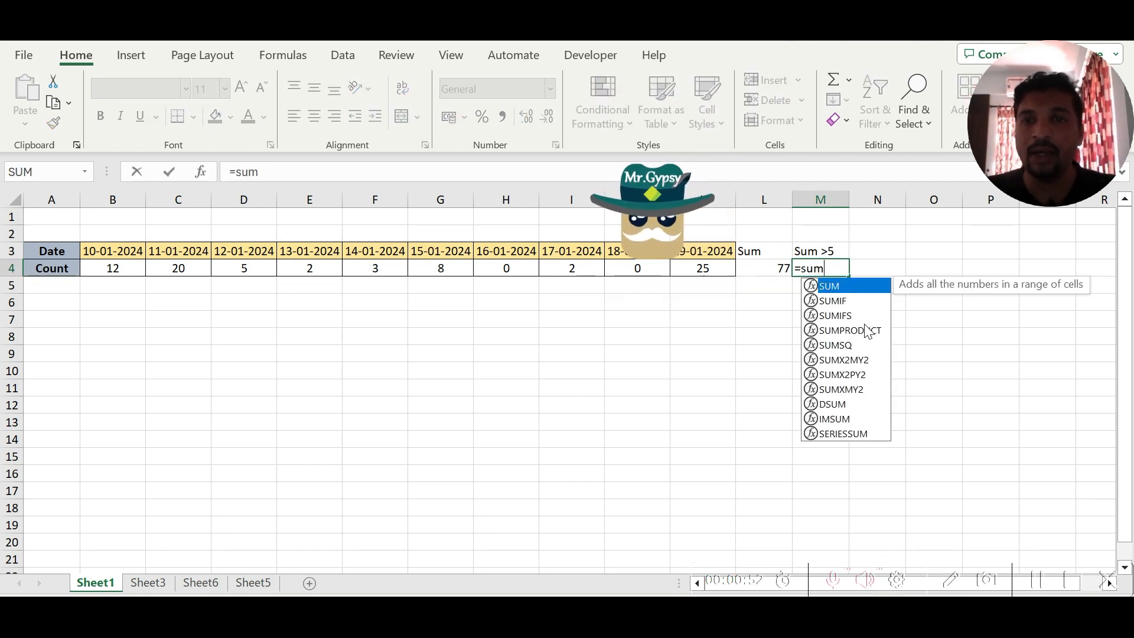
{"action": "key", "text": "Down"}
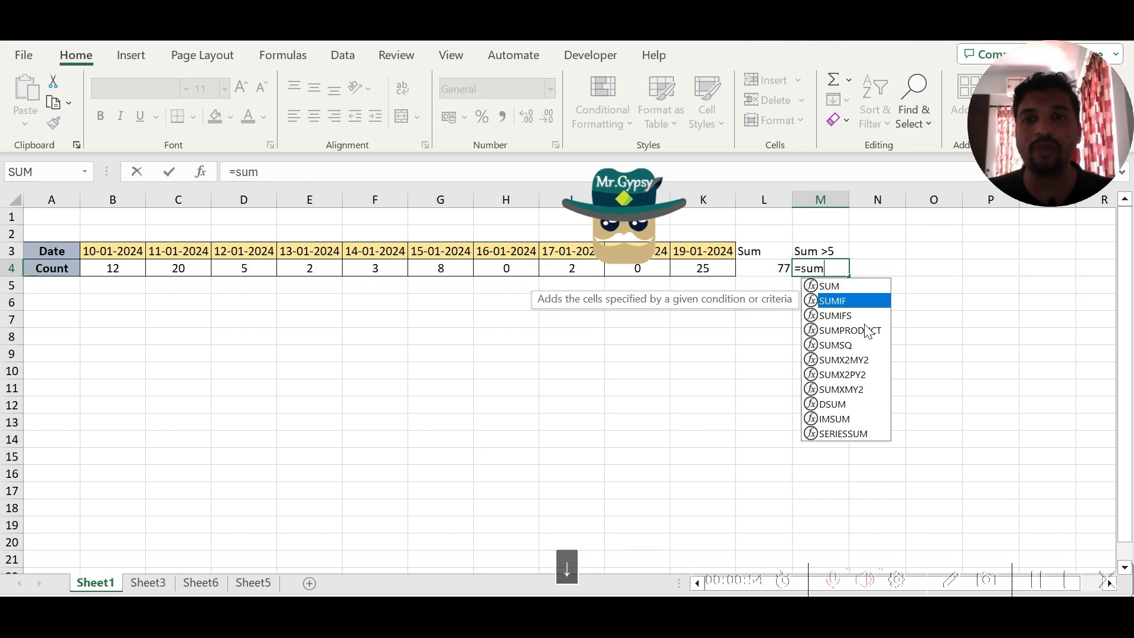
{"action": "key", "text": "Tab"}
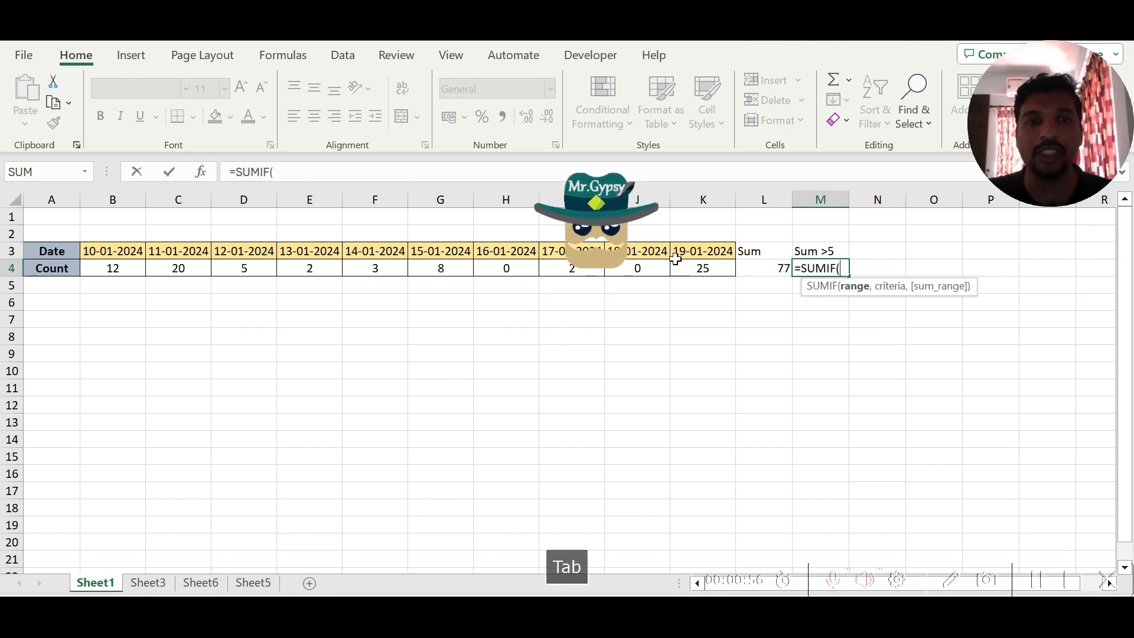
{"action": "left_click_drag", "start_coordinate": [124, 272], "coordinate": [702, 269]}
{"action": "type", "text": ","}
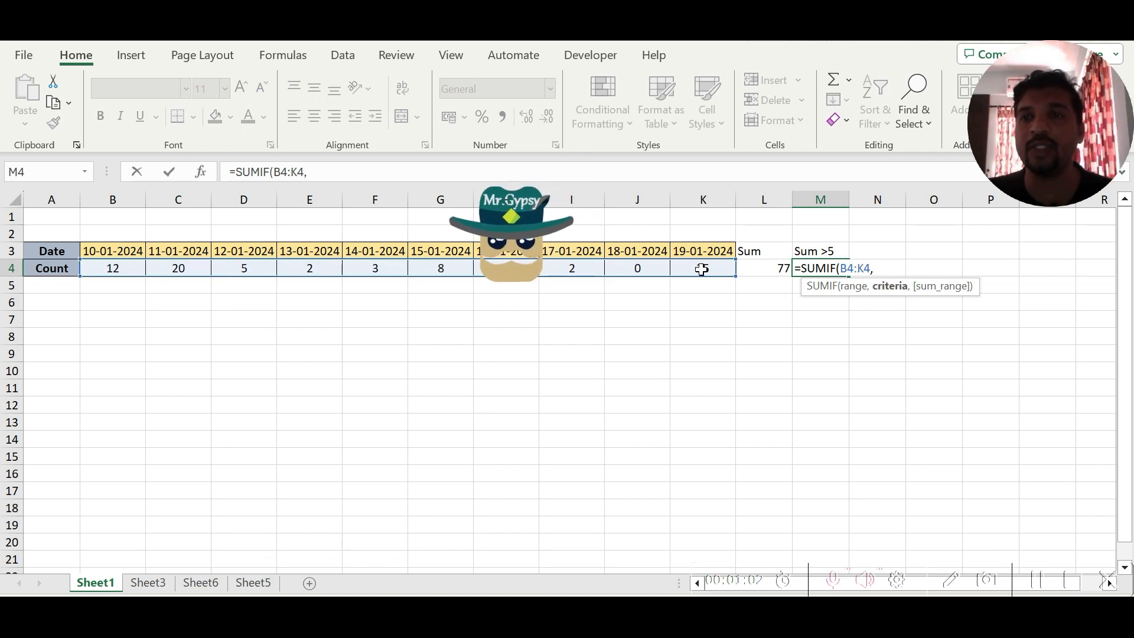
{"action": "type", "text": "\""}
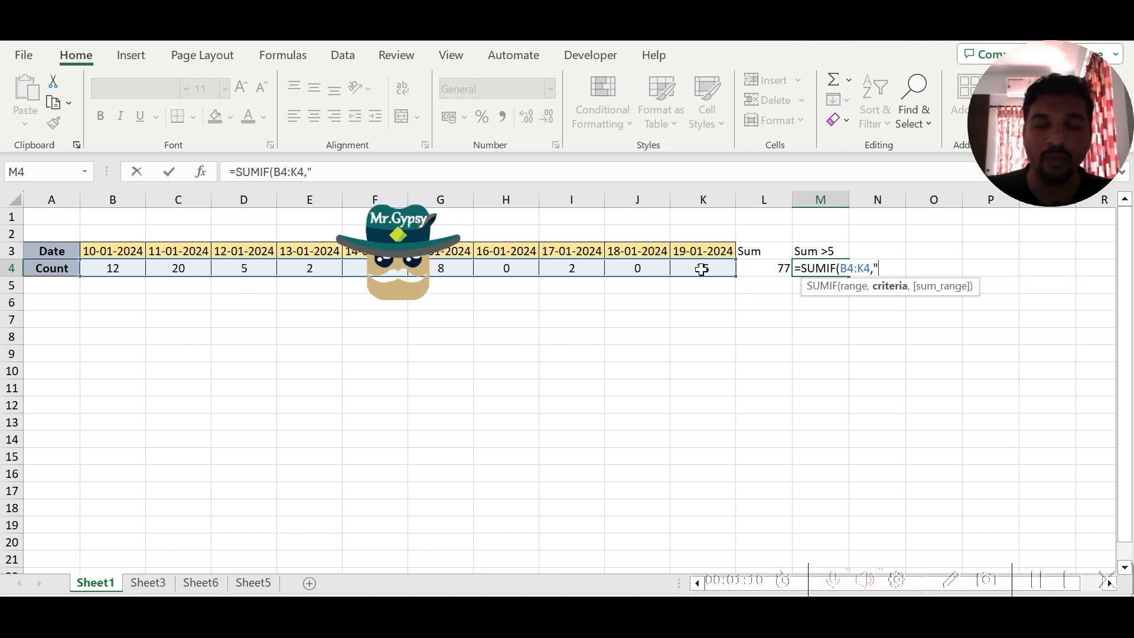
{"action": "type", "text": ">"}
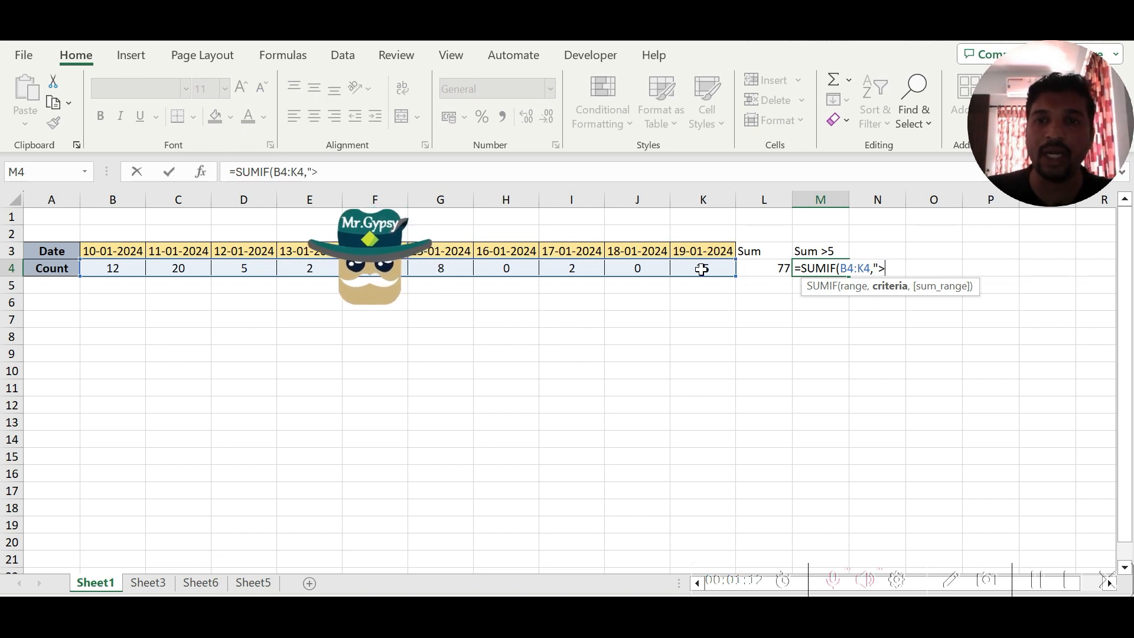
{"action": "type", "text": "5\""}
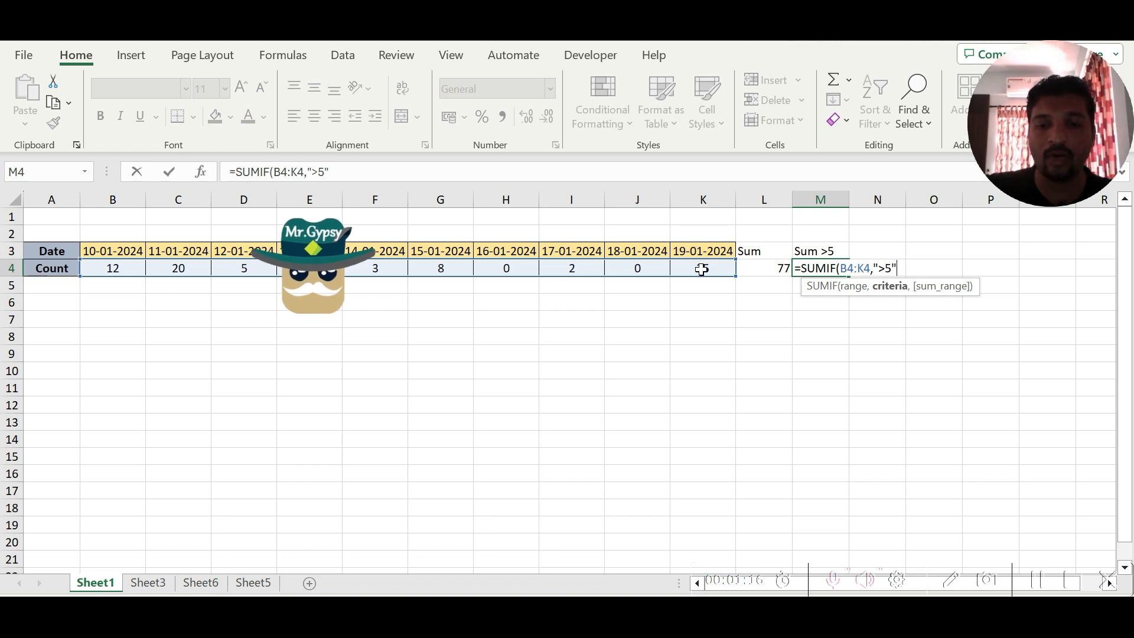
{"action": "type", "text": ")"}
{"action": "key", "text": "Return"}
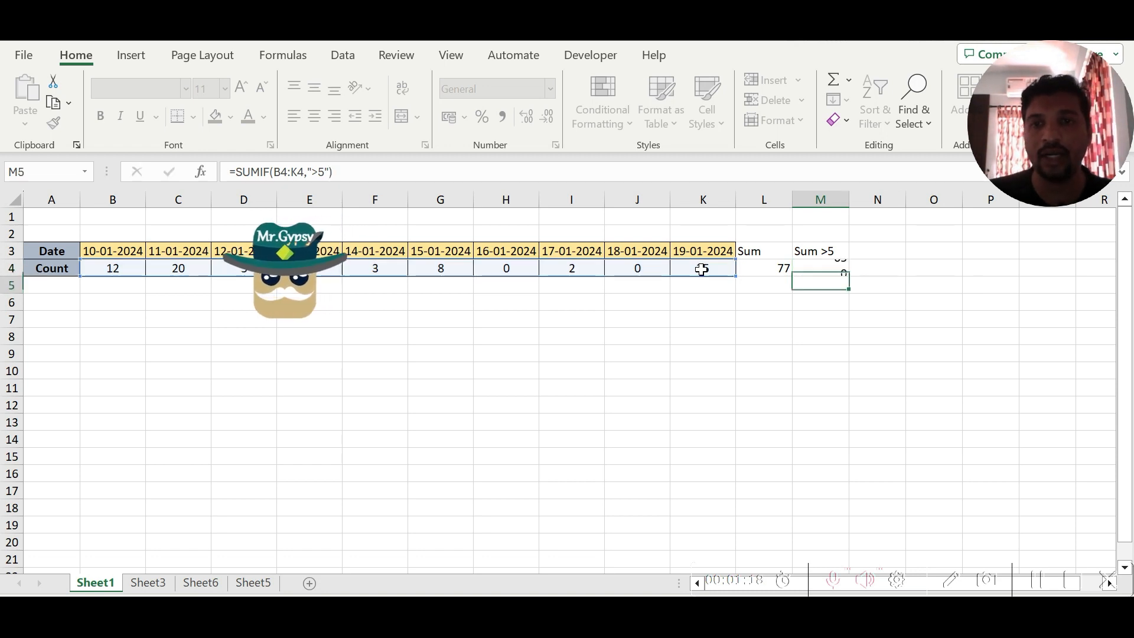
Step: Compare the results in L4 and M4, and select the counts above 5 in B4, C4, G4 and K4 to check which are included
{"action": "left_click", "coordinate": [800, 271]}
{"action": "left_click", "coordinate": [774, 271]}
{"action": "left_click", "coordinate": [829, 268]}
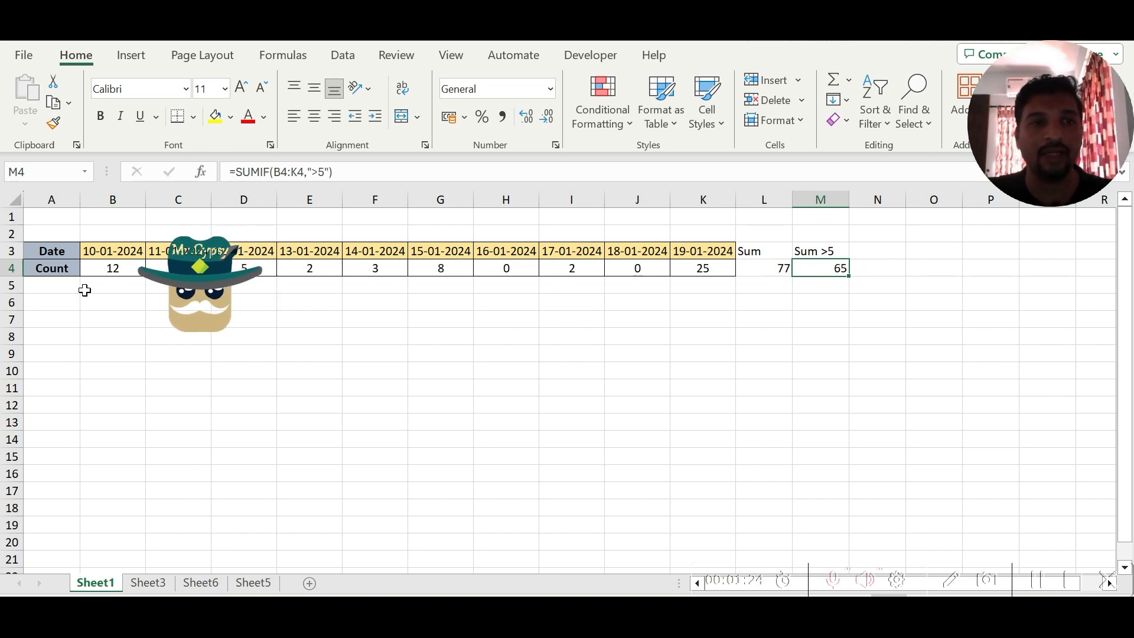
{"action": "left_click", "coordinate": [108, 268]}
{"action": "left_click", "coordinate": [177, 268], "text": "ctrl"}
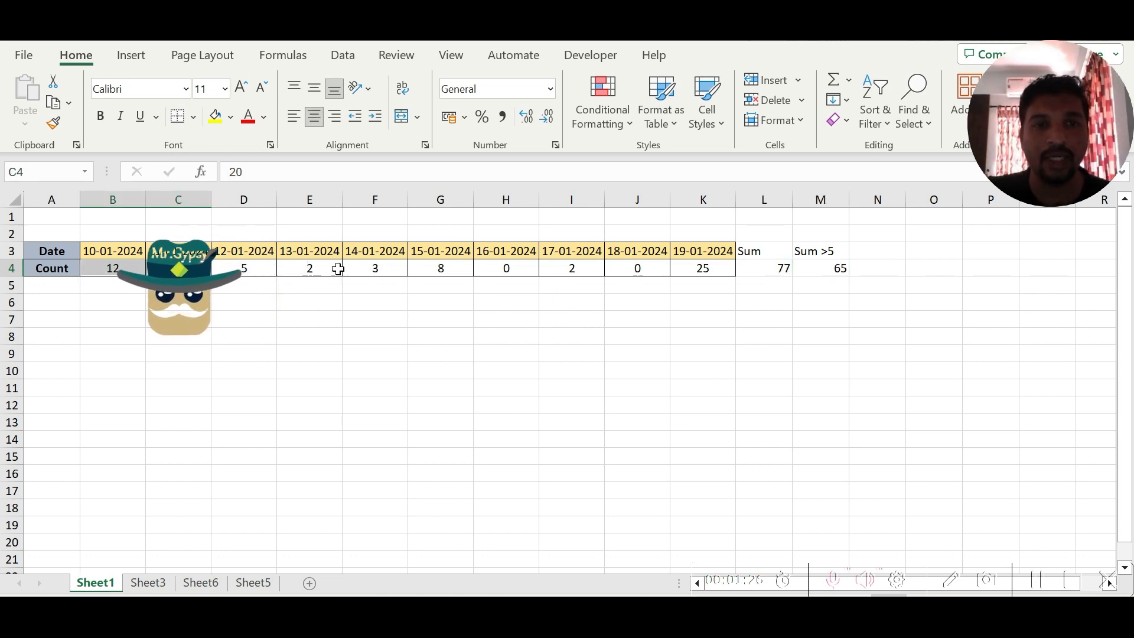
{"action": "left_click", "coordinate": [451, 270], "text": "ctrl"}
{"action": "left_click", "coordinate": [684, 267], "text": "ctrl"}
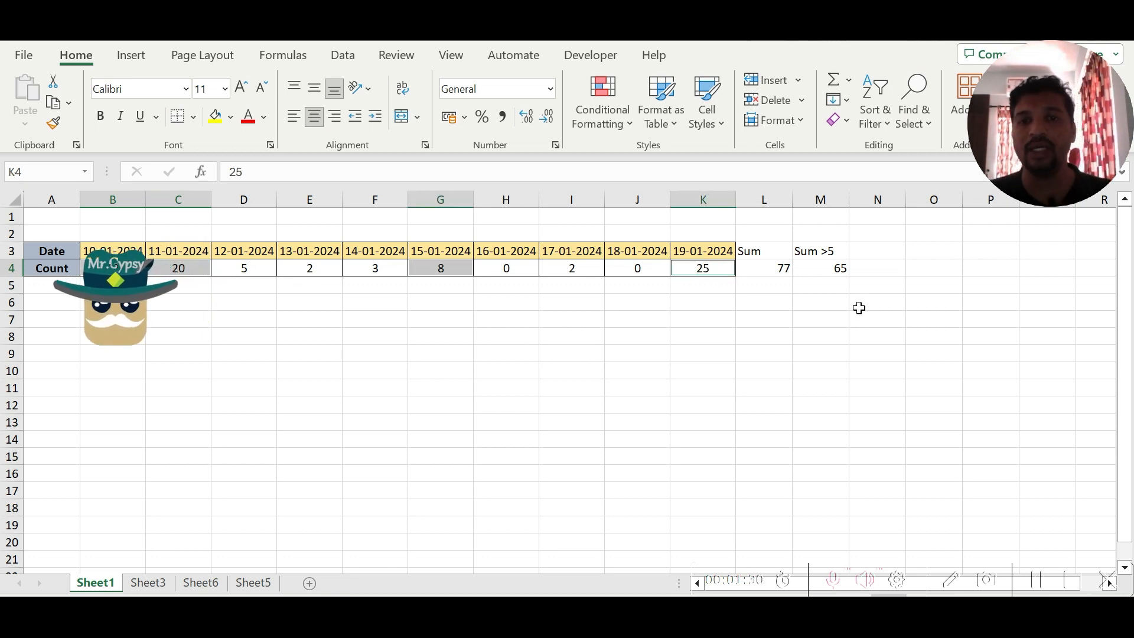
{"action": "left_click", "coordinate": [801, 291]}
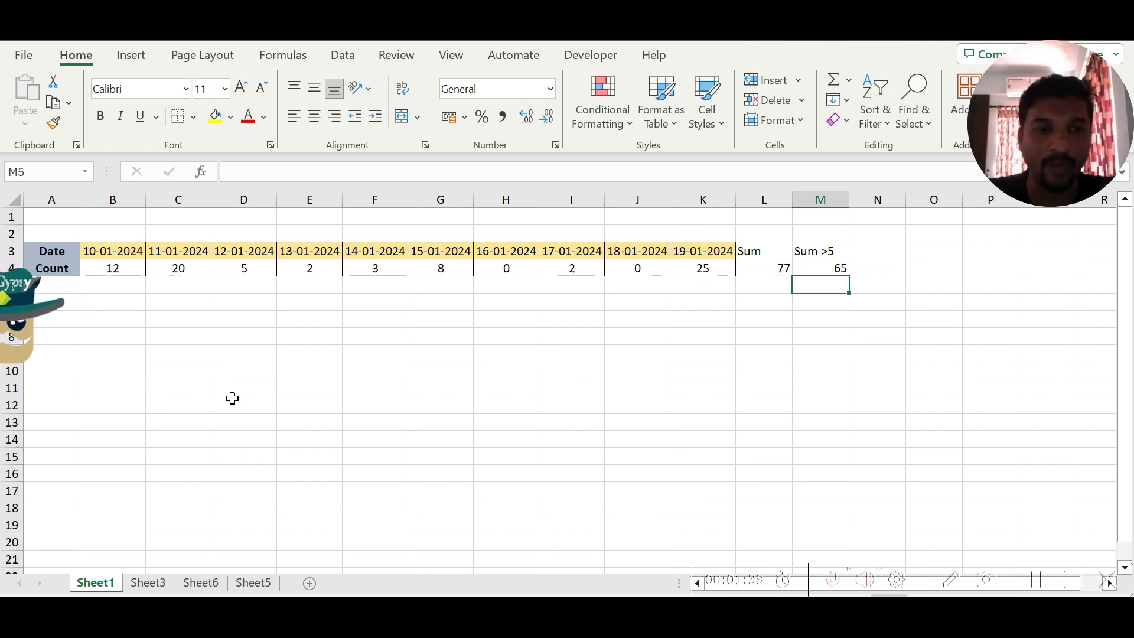
Step: Review the employee data on Sheet3, the salary totals by country and gender on Sheet6, and the blank summary table on Sheet5
{"action": "left_click", "coordinate": [148, 583]}
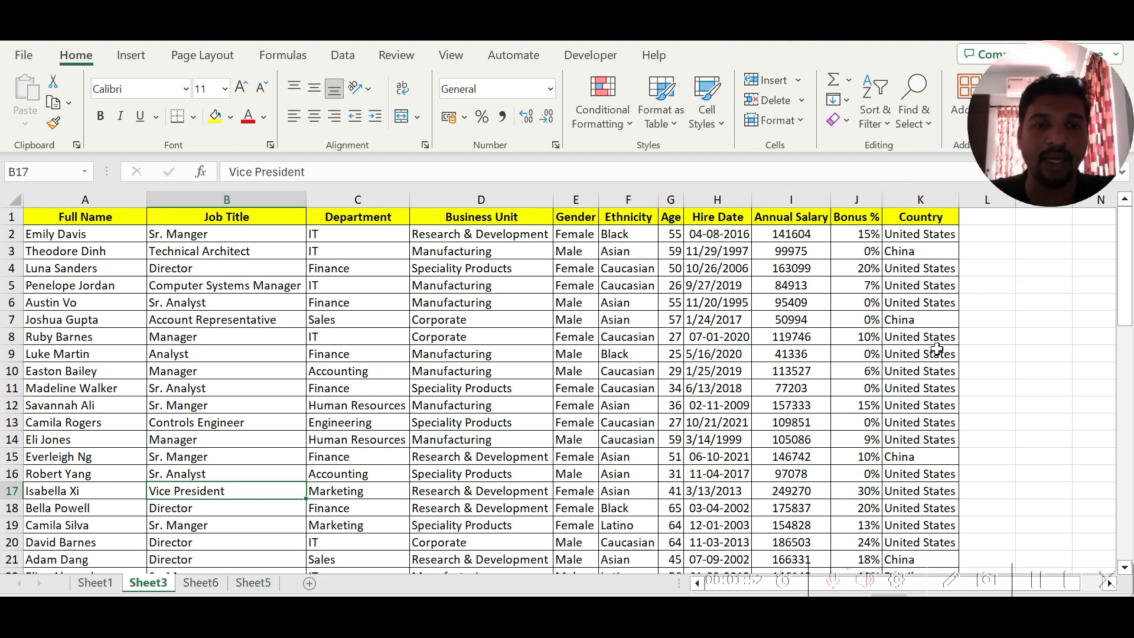
{"action": "left_click", "coordinate": [195, 584]}
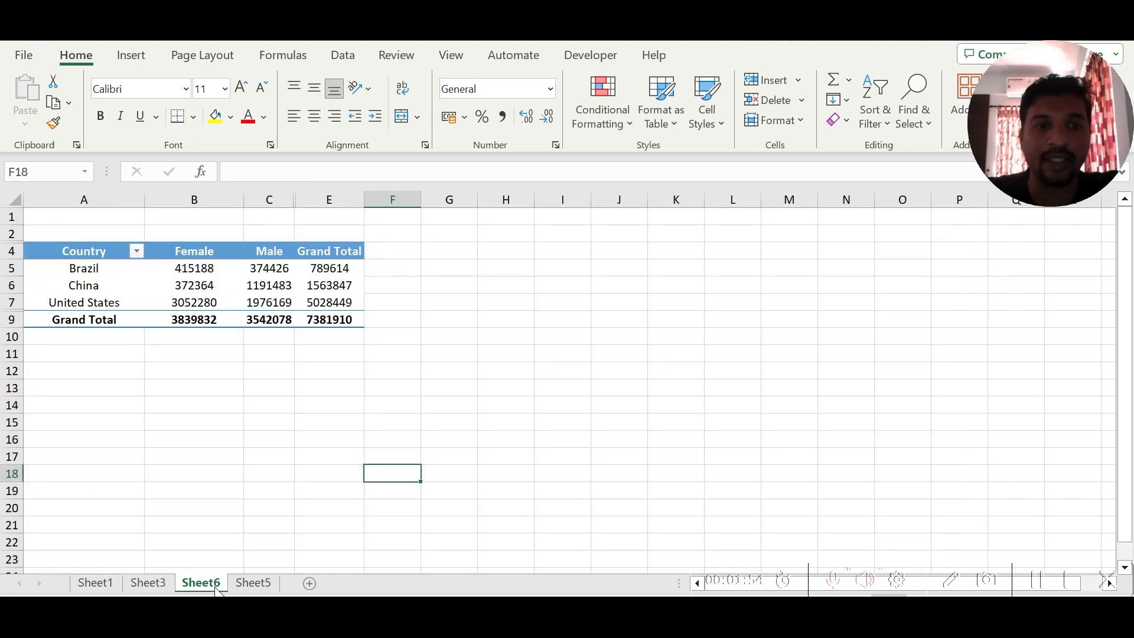
{"action": "left_click", "coordinate": [248, 584]}
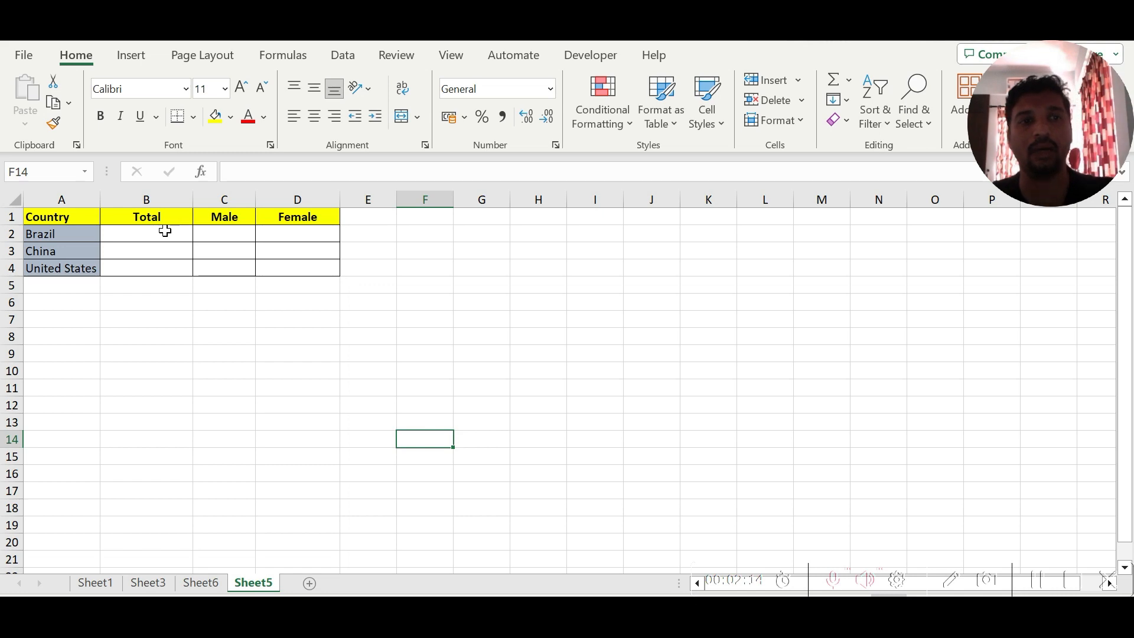
{"action": "left_click", "coordinate": [200, 583]}
{"action": "left_click", "coordinate": [149, 584]}
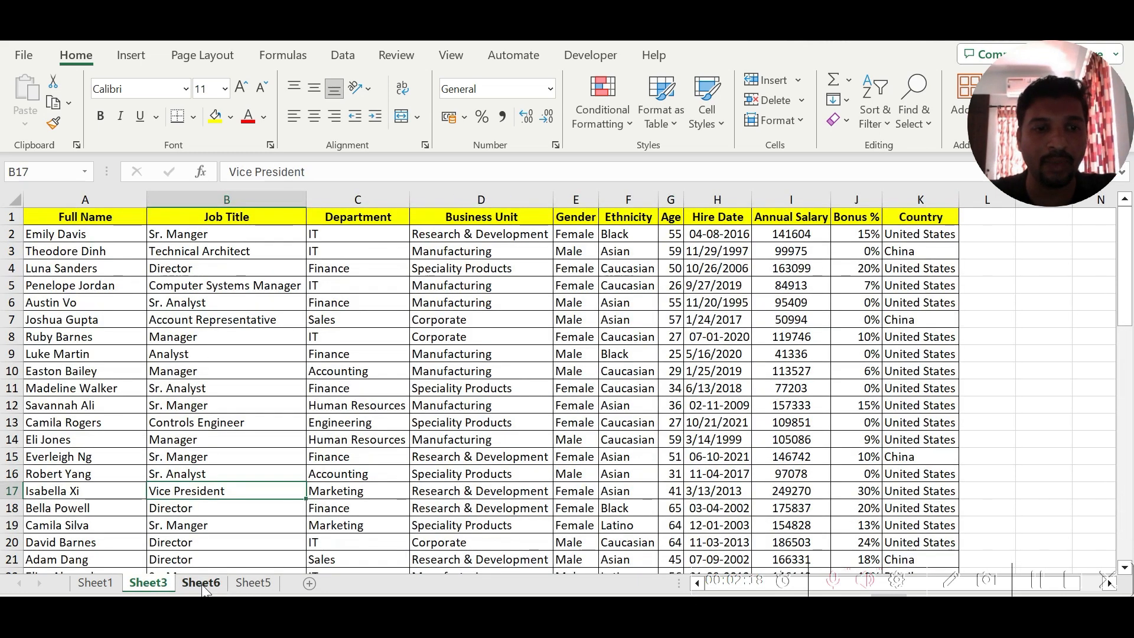
{"action": "left_click", "coordinate": [200, 583]}
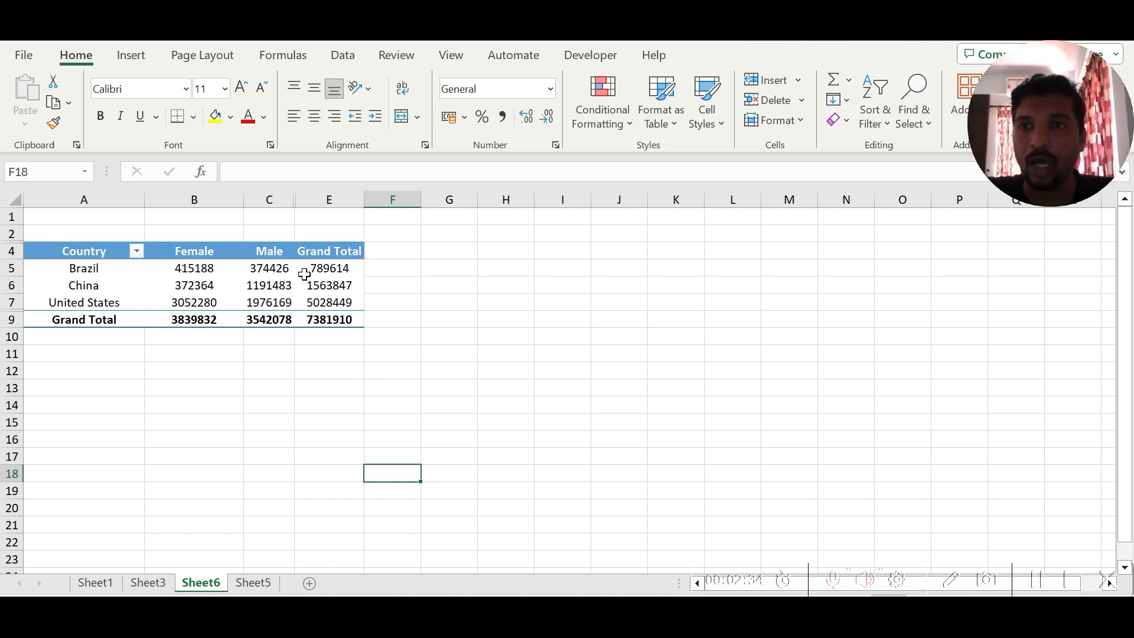
{"action": "mouse_move", "coordinate": [313, 262]}
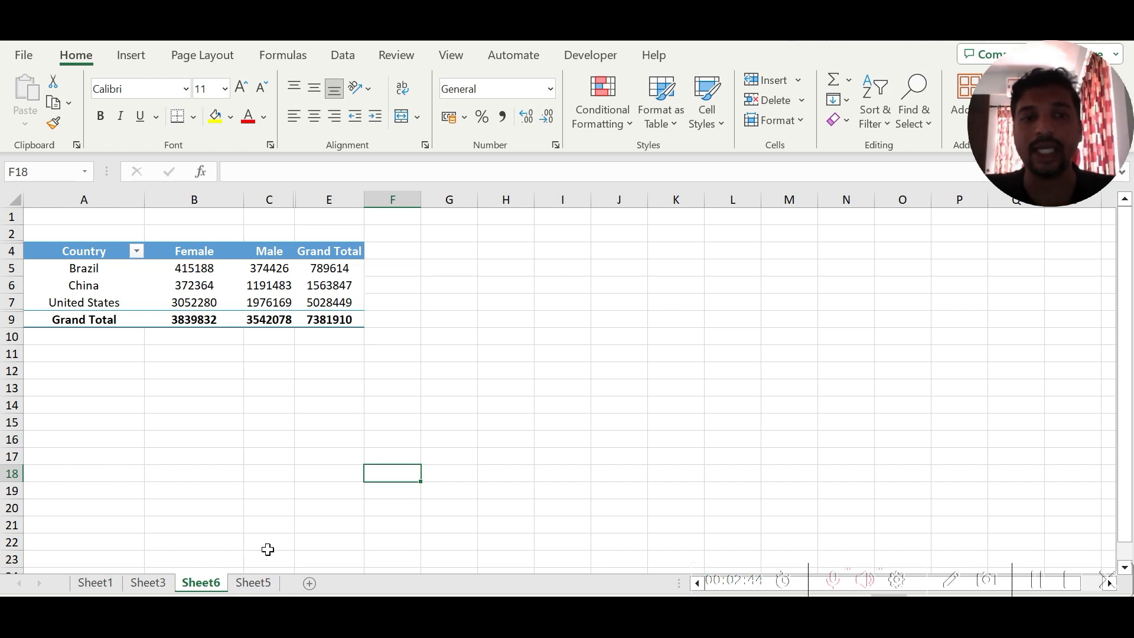
Step: Start a SUMIF formula in B2 of Sheet5 with the country column Sheet3!K:K as its range
{"action": "left_click", "coordinate": [260, 585]}
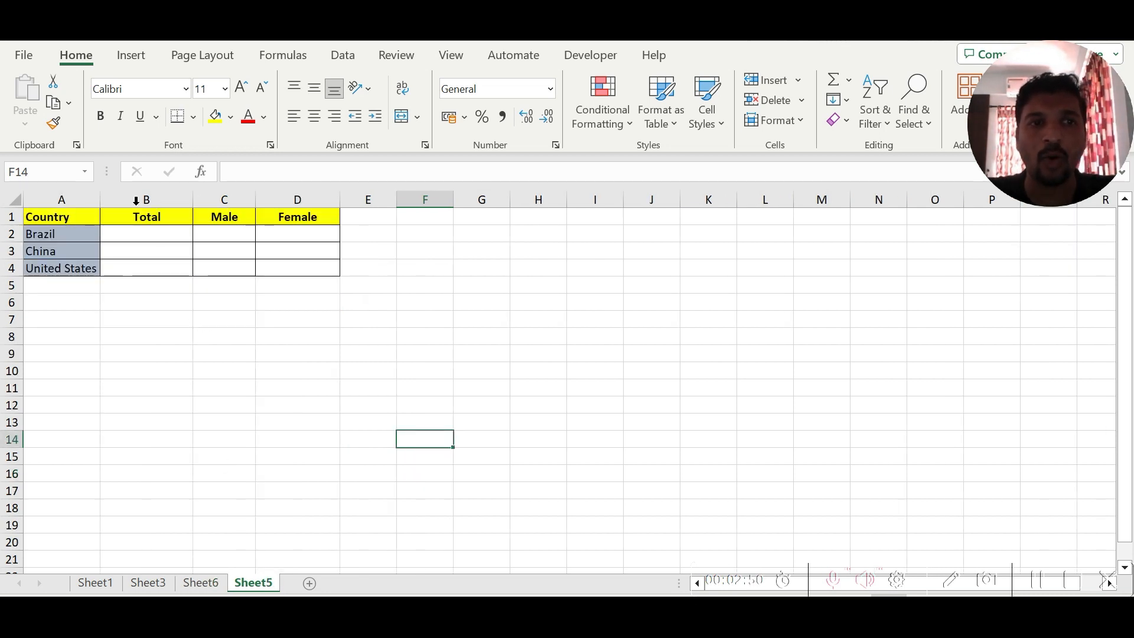
{"action": "left_click", "coordinate": [131, 236]}
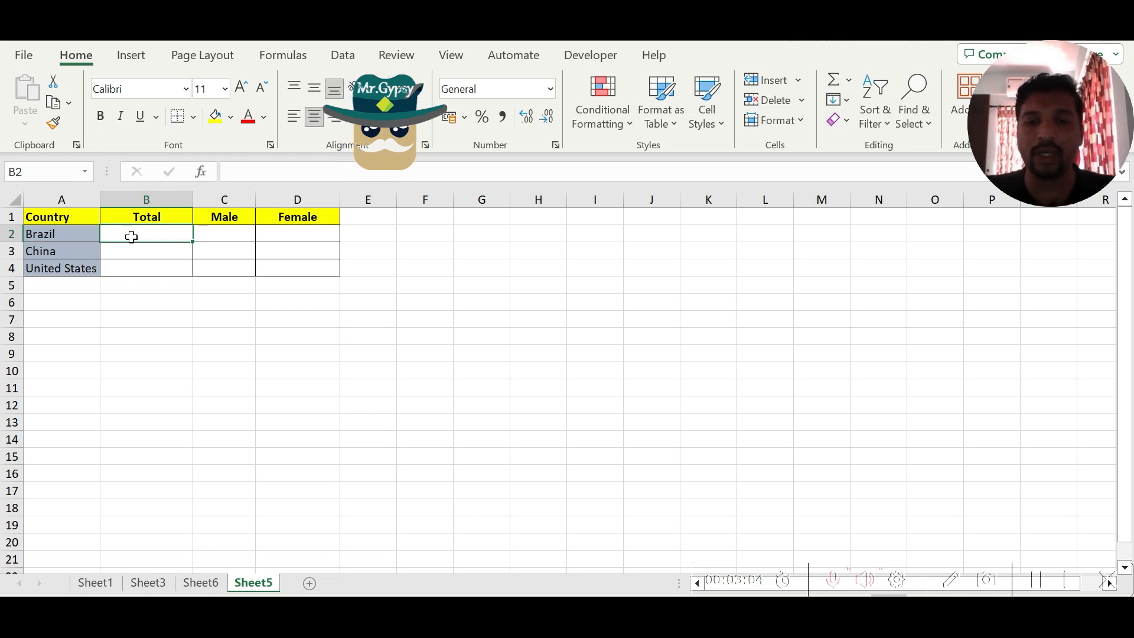
{"action": "type", "text": "=sum"}
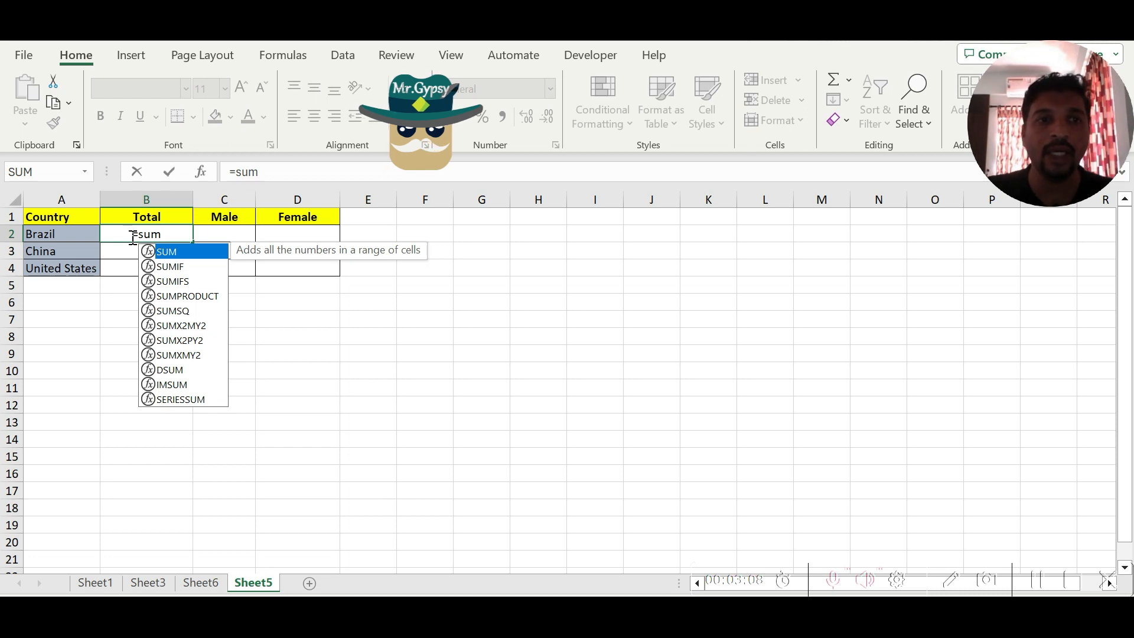
{"action": "key", "text": "Down"}
{"action": "key", "text": "Tab"}
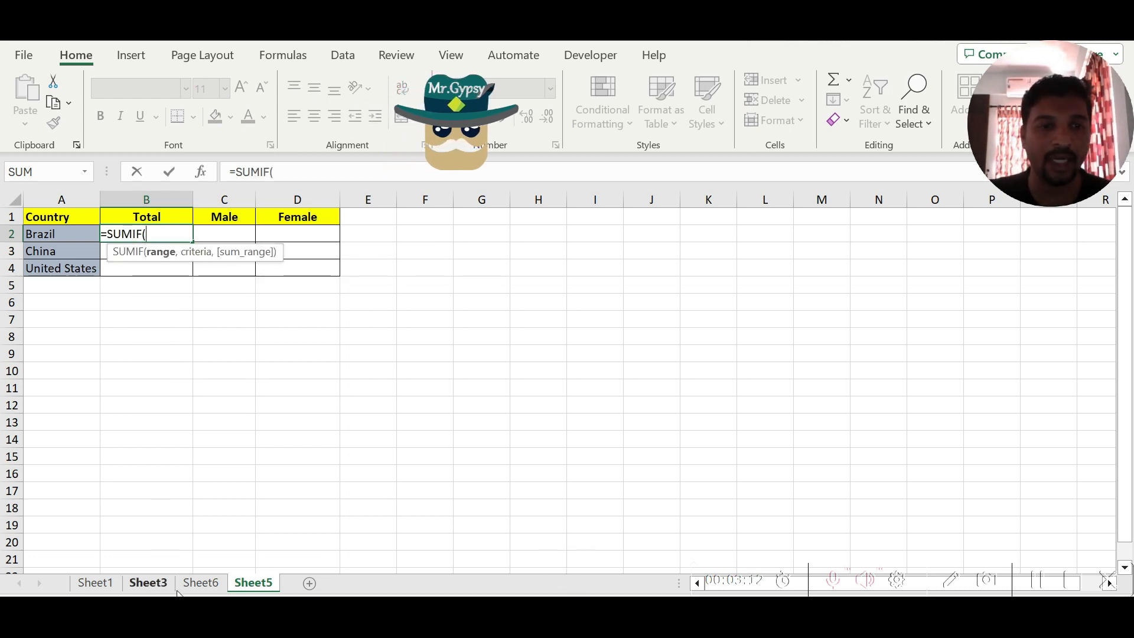
{"action": "left_click", "coordinate": [155, 584]}
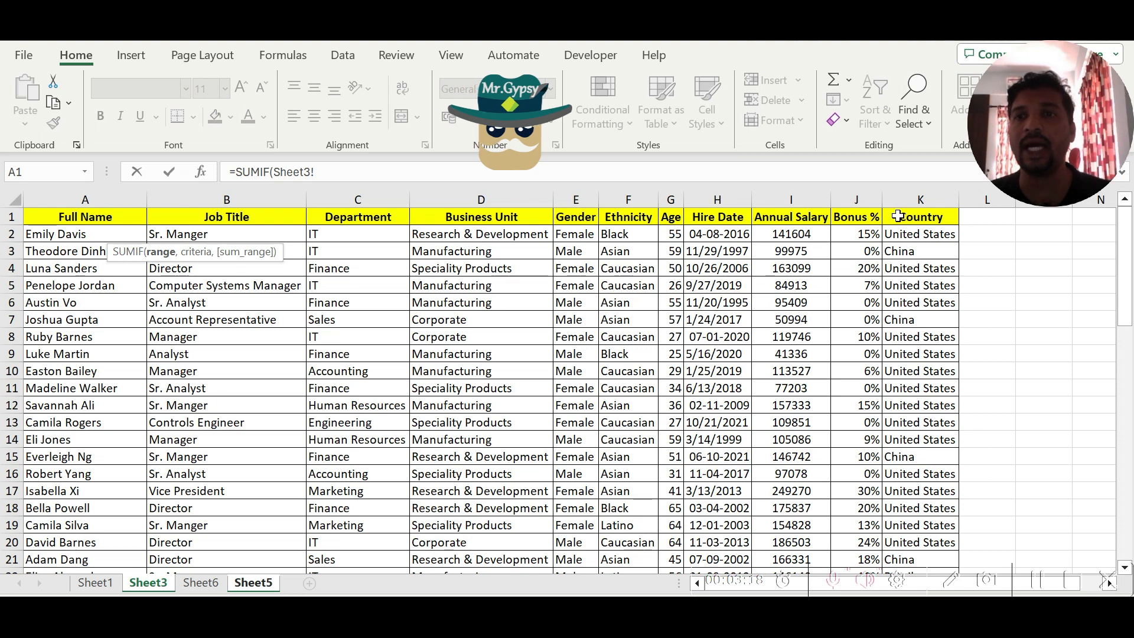
{"action": "left_click", "coordinate": [937, 199]}
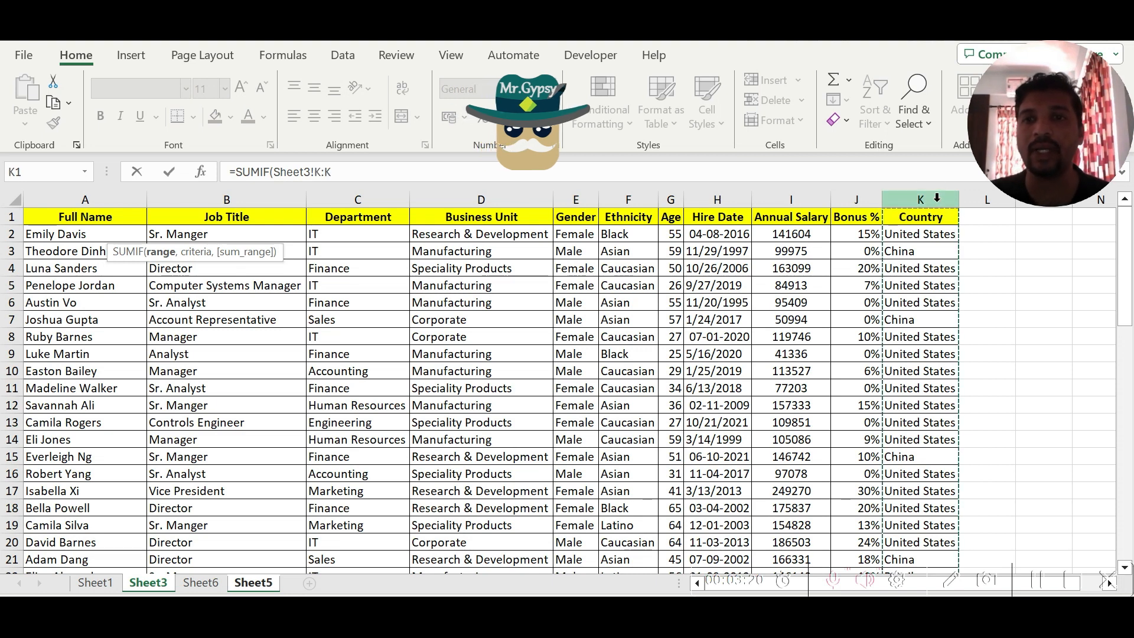
{"action": "type", "text": ","}
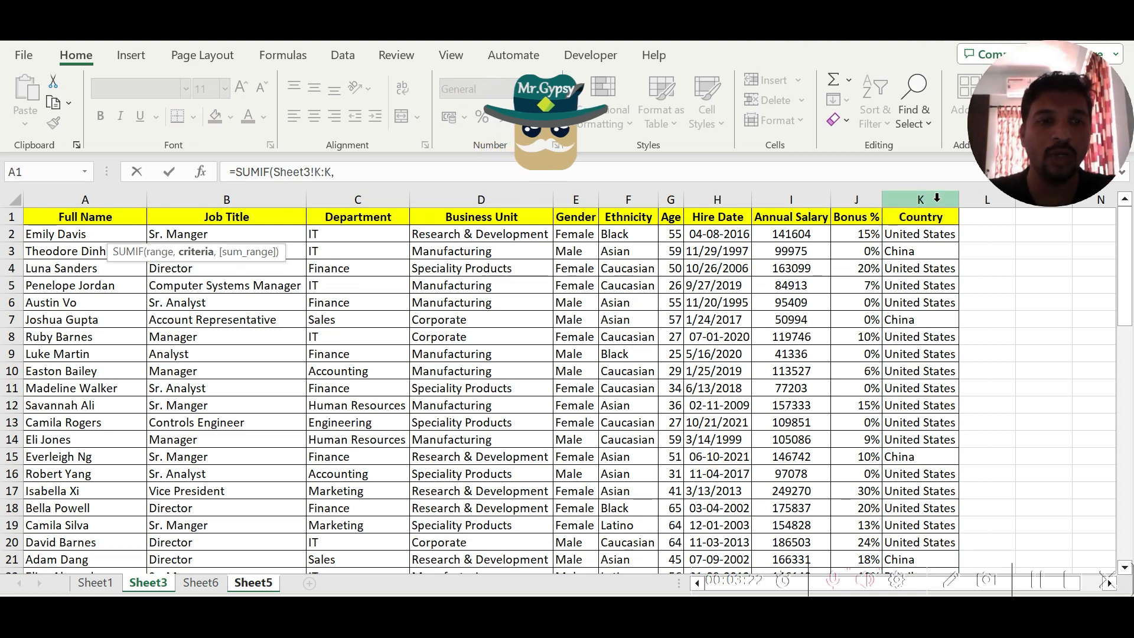
{"action": "left_click", "coordinate": [251, 584]}
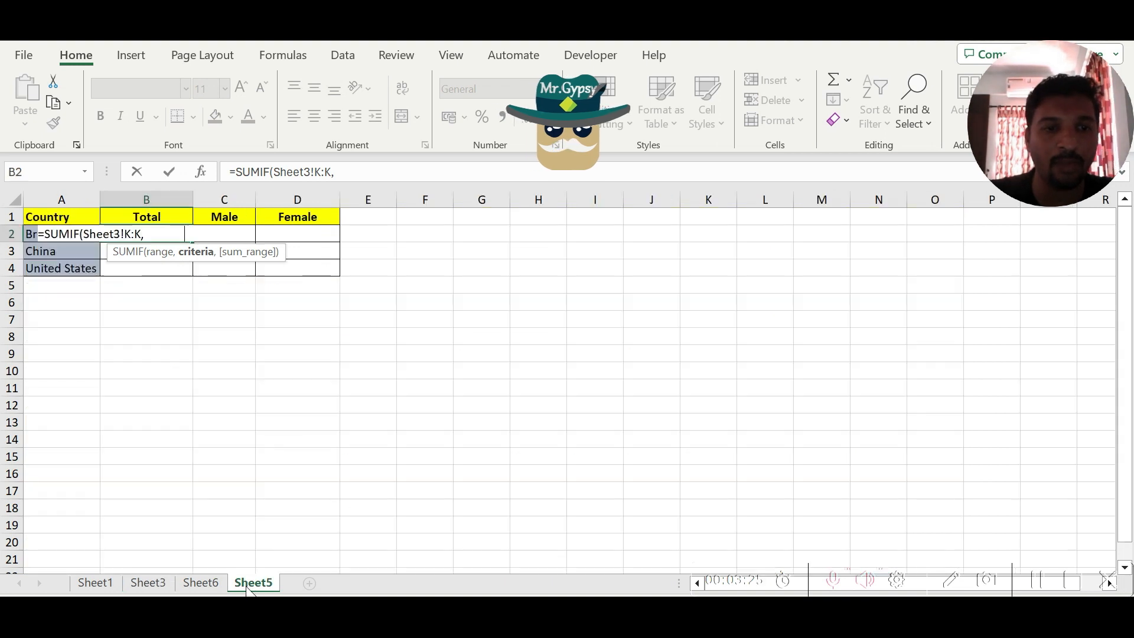
{"action": "left_click", "coordinate": [61, 198]}
{"action": "type", "text": ","}
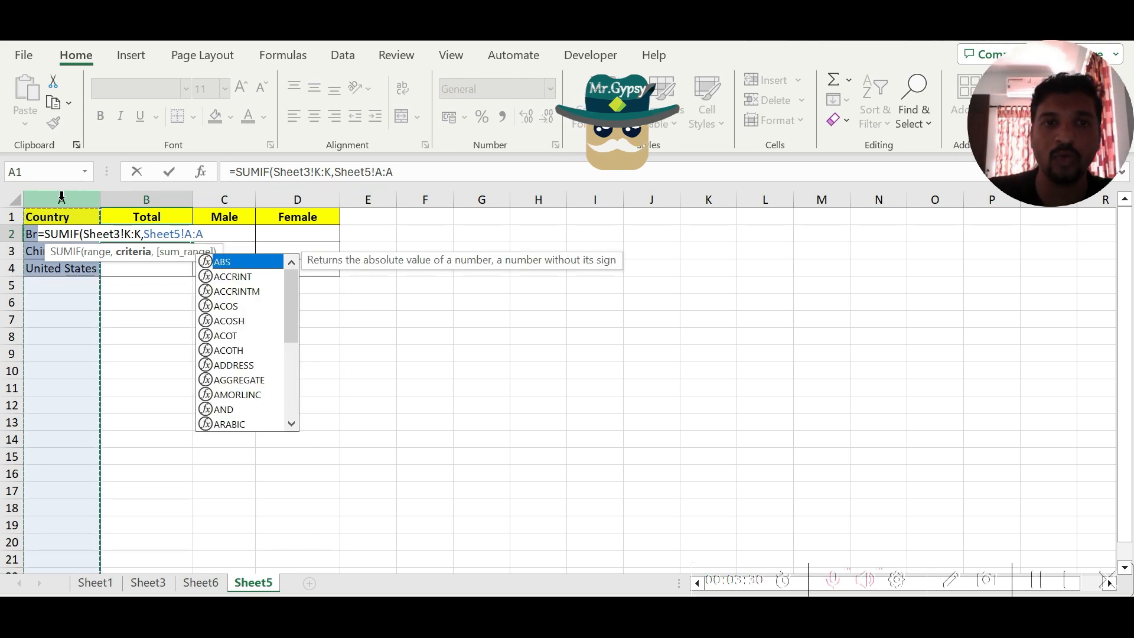
{"action": "left_click", "coordinate": [149, 583]}
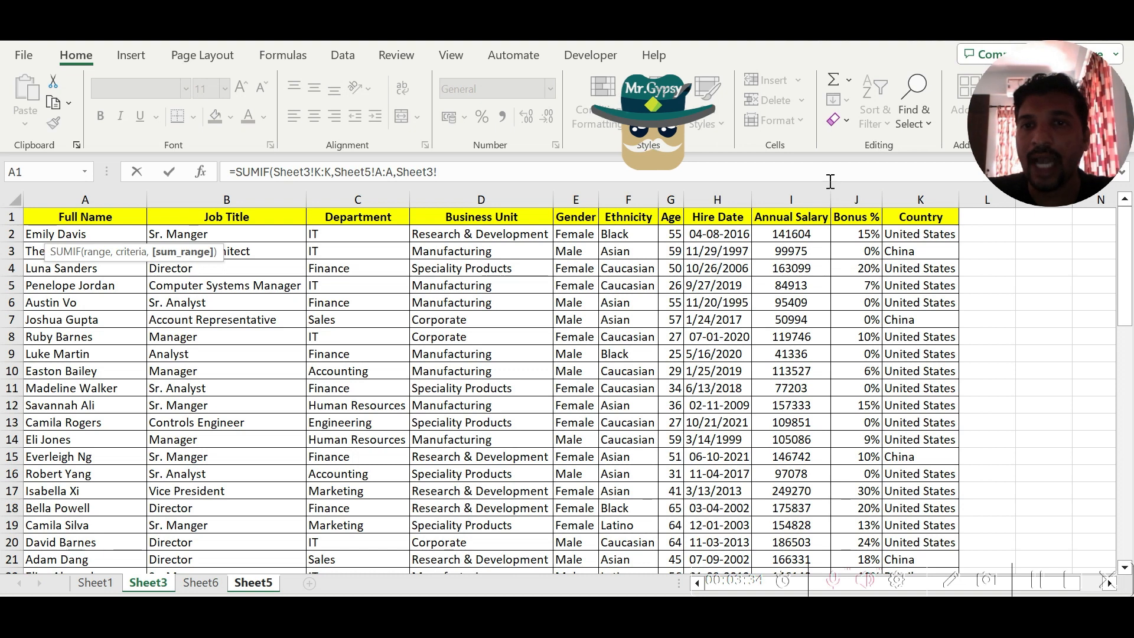
{"action": "left_click", "coordinate": [808, 195]}
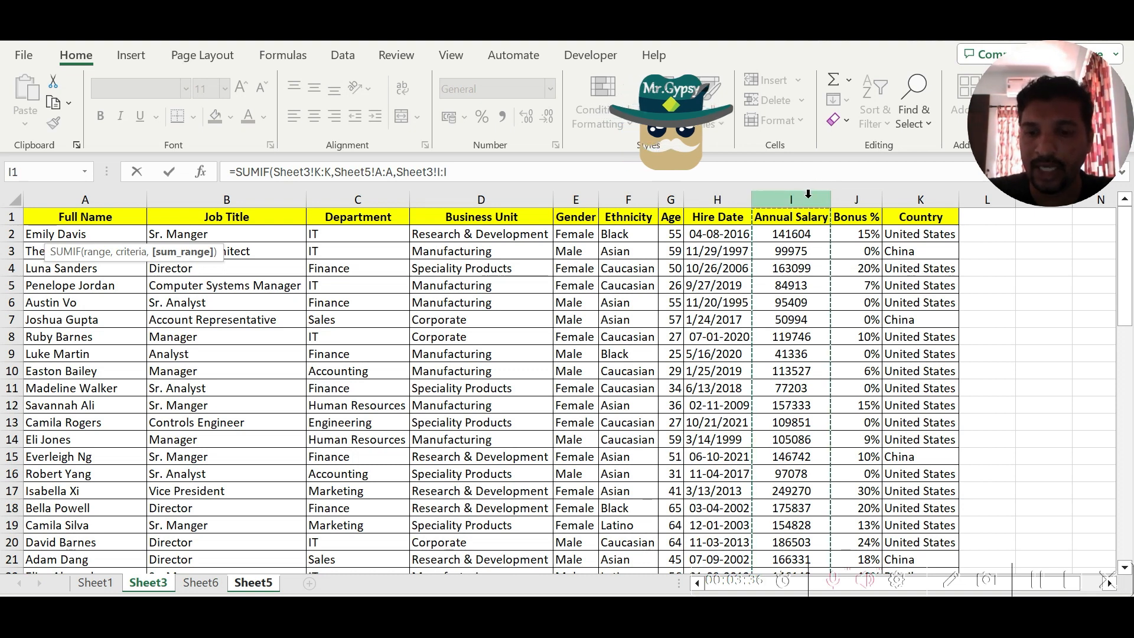
{"action": "type", "text": ")"}
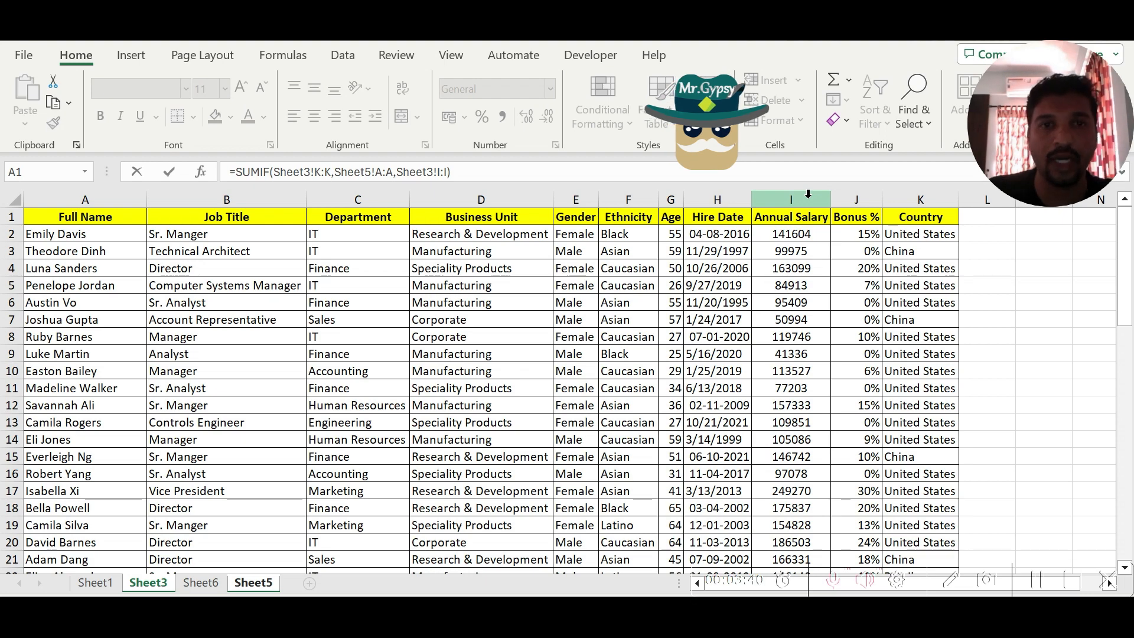
{"action": "key", "text": "Return"}
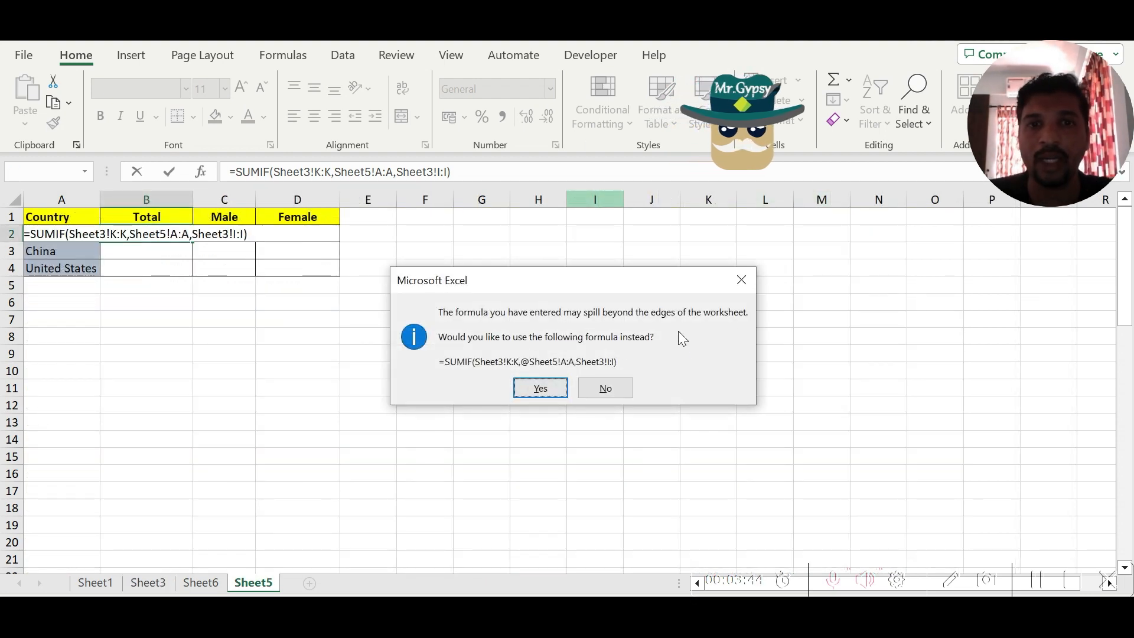
{"action": "left_click", "coordinate": [546, 383]}
Step: Fill the B2 formula down to B4 and add a centred =SUM(B2:B4) total in B5
{"action": "left_click", "coordinate": [163, 235]}
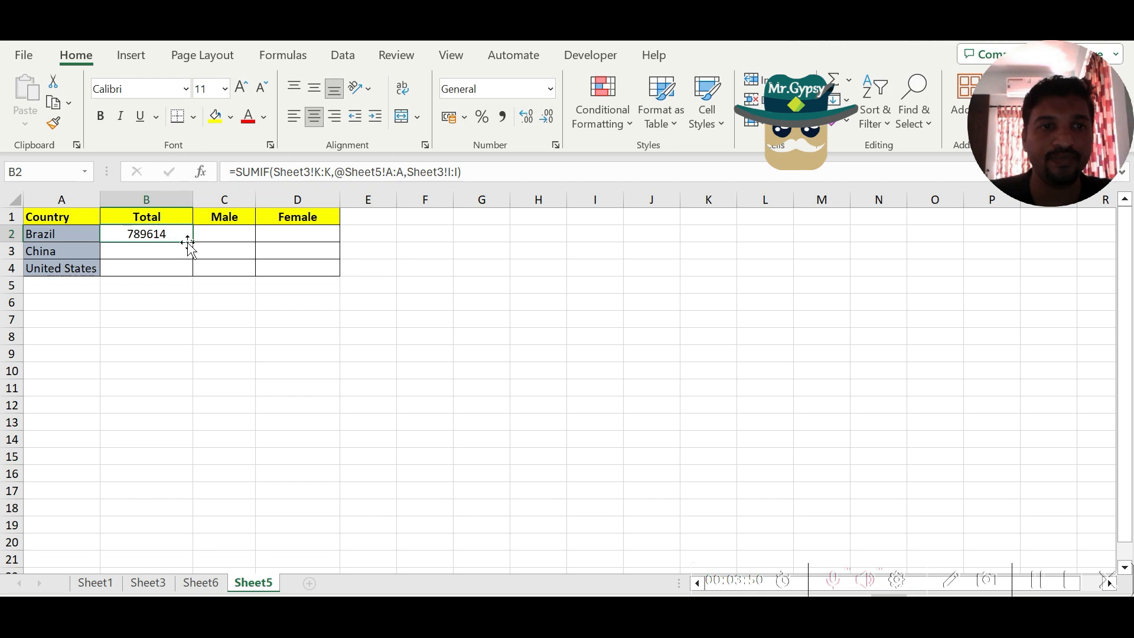
{"action": "left_click_drag", "start_coordinate": [192, 243], "coordinate": [191, 279]}
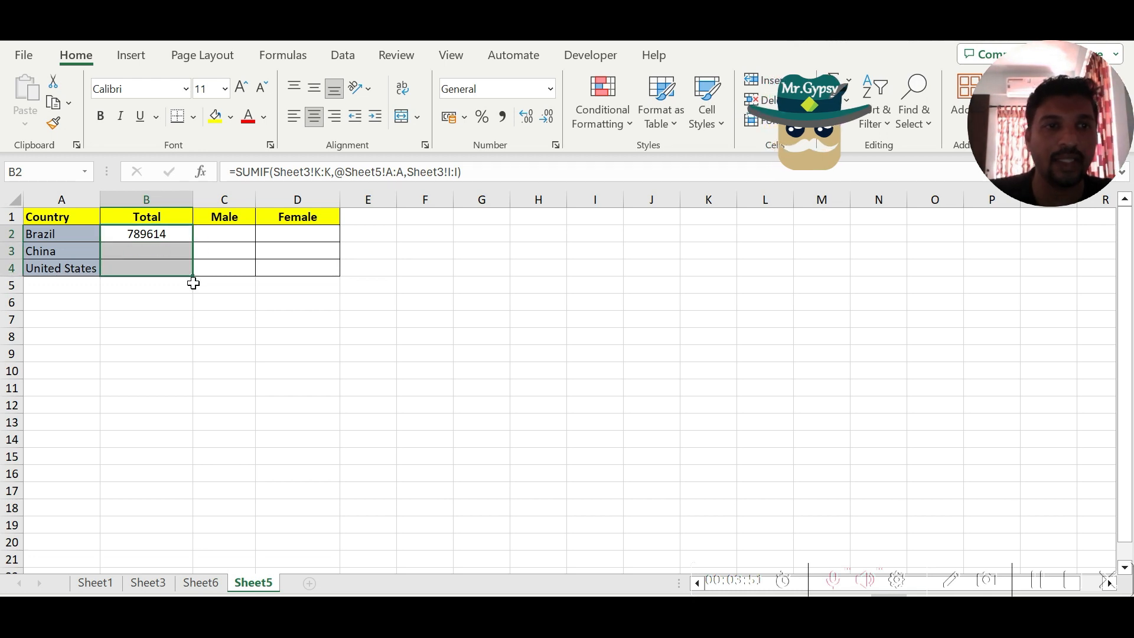
{"action": "left_click", "coordinate": [145, 286]}
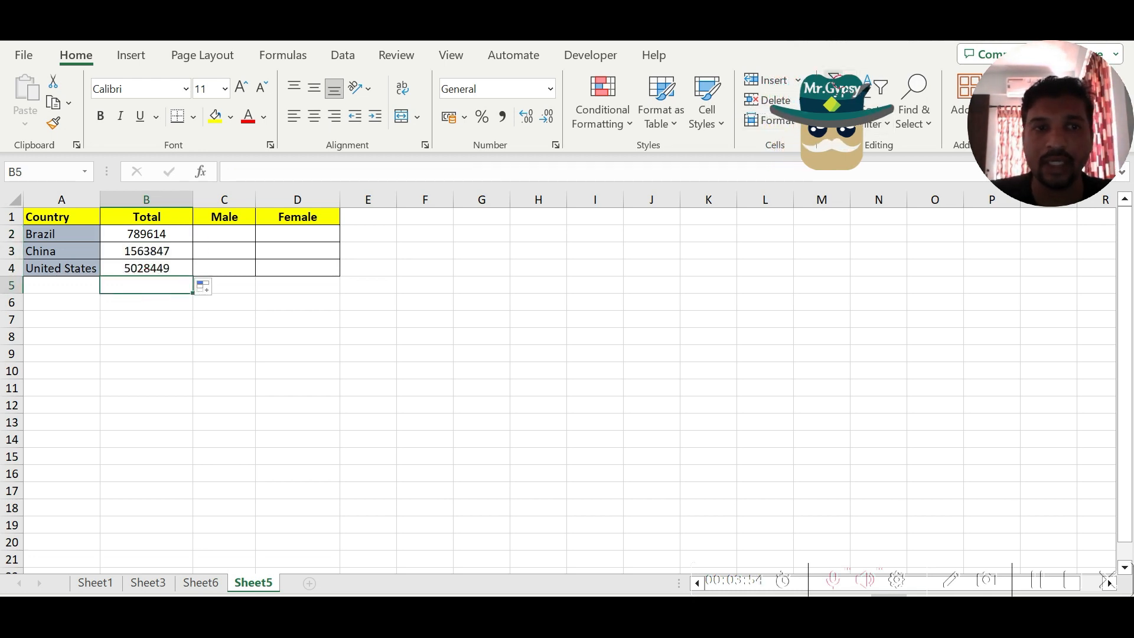
{"action": "key", "text": "alt+equal"}
{"action": "key", "text": "Return"}
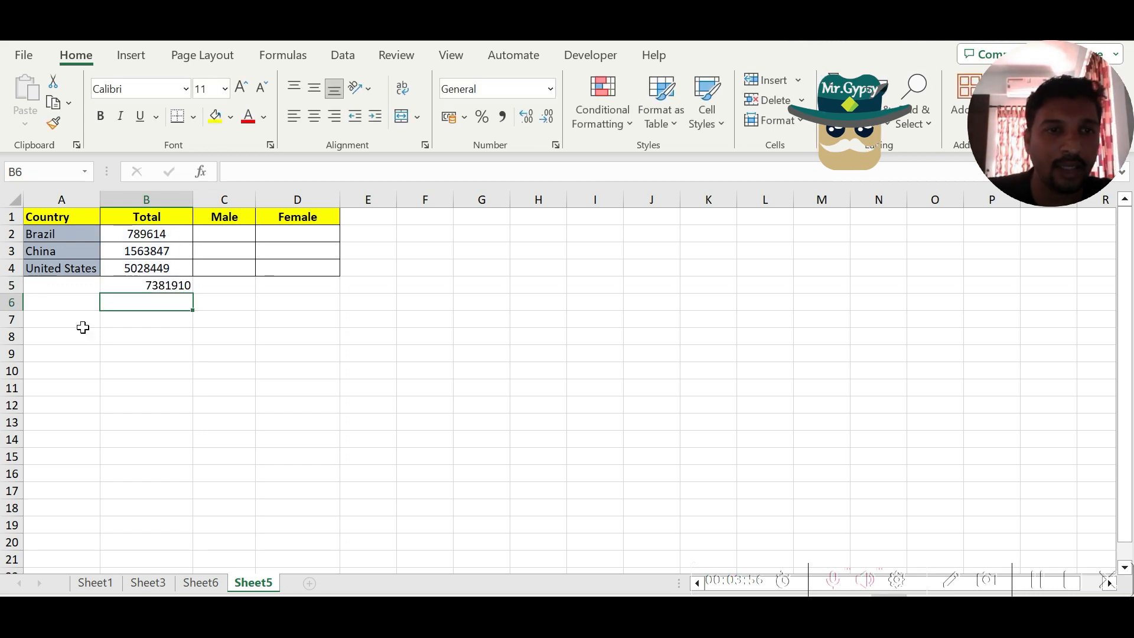
{"action": "left_click", "coordinate": [134, 284]}
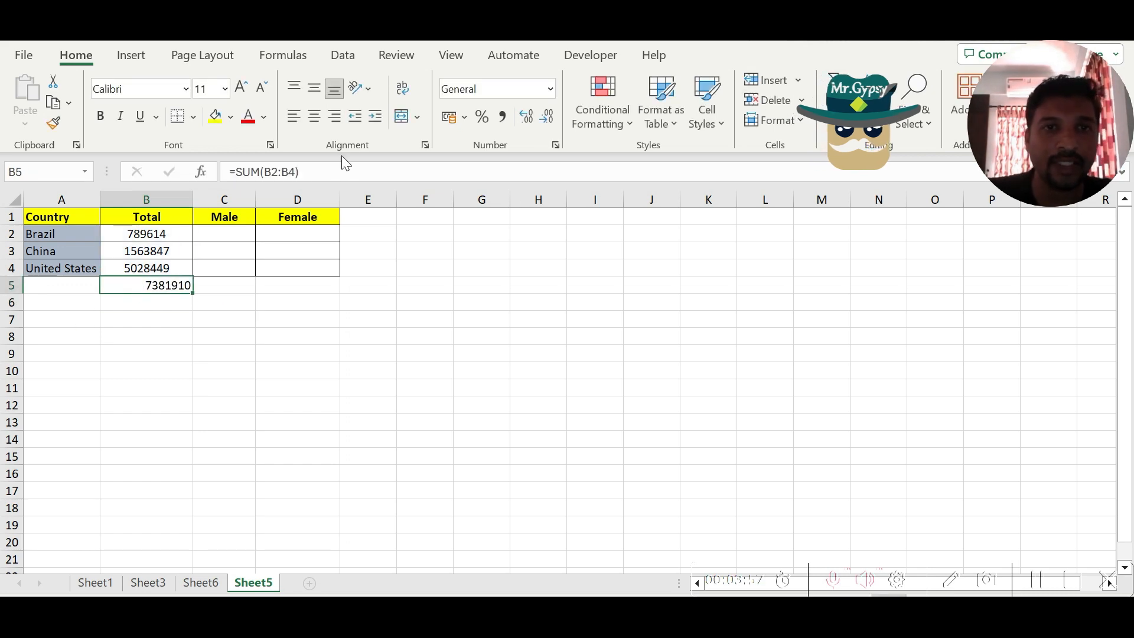
{"action": "left_click", "coordinate": [313, 118]}
Step: Compare the Total column on Sheet5 with the Grand Total column on Sheet6, and review the gender and country data on Sheet3
{"action": "left_click", "coordinate": [162, 585]}
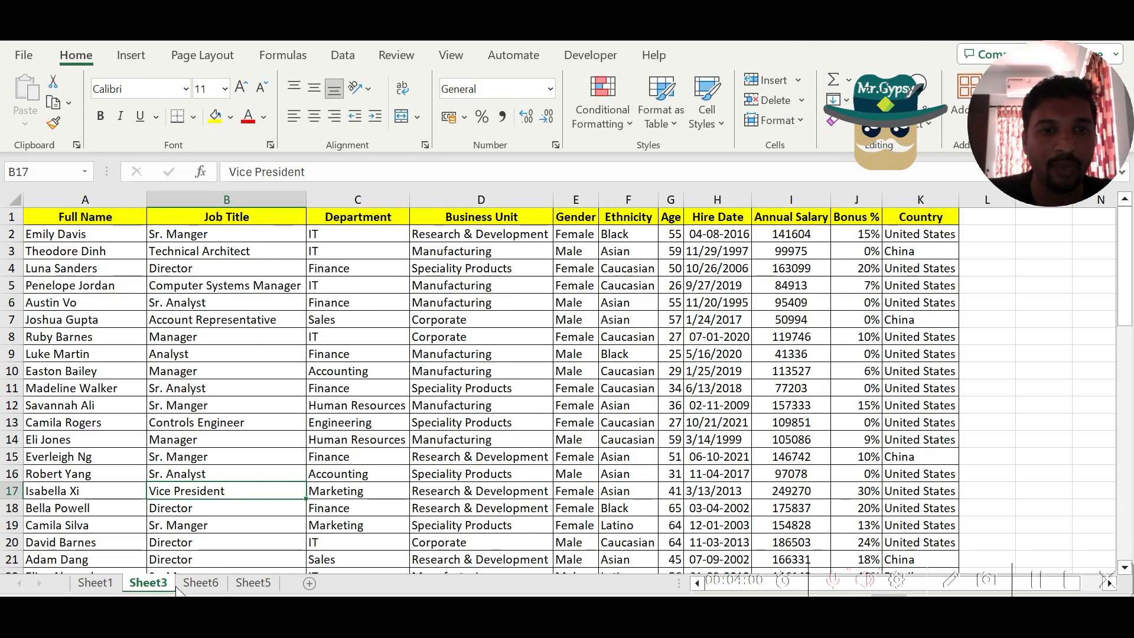
{"action": "left_click", "coordinate": [201, 583]}
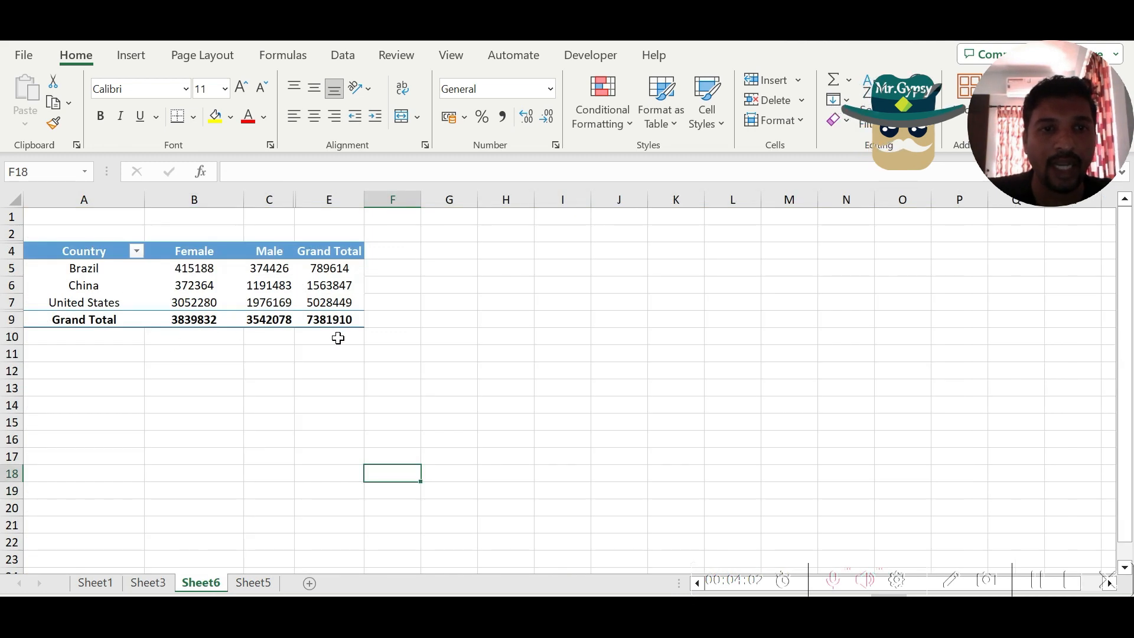
{"action": "left_click", "coordinate": [253, 583]}
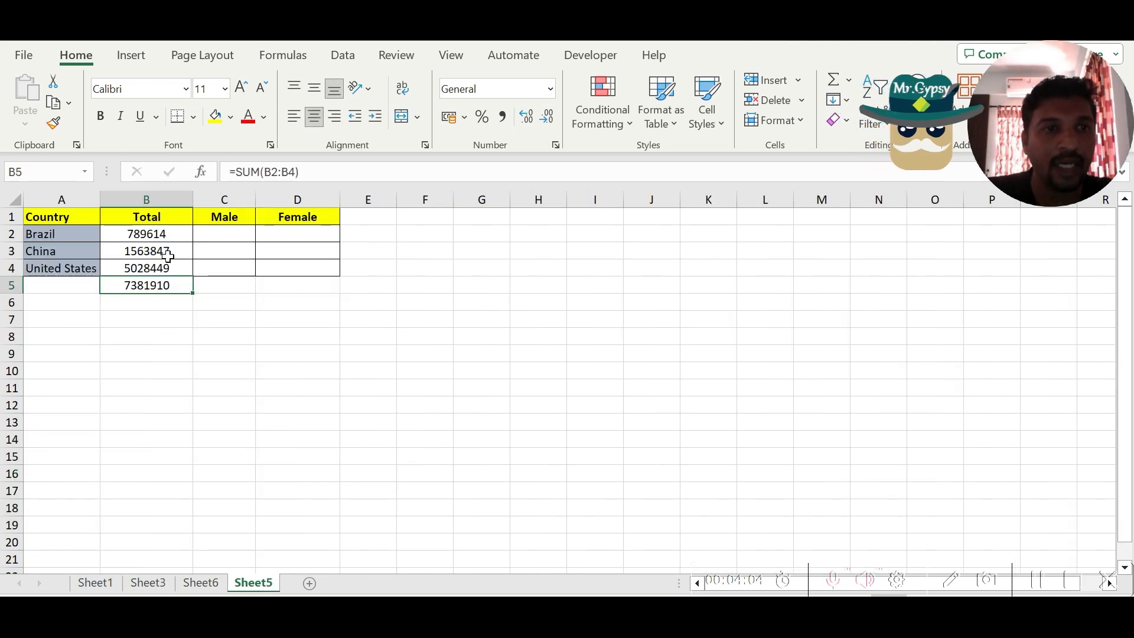
{"action": "left_click", "coordinate": [199, 583]}
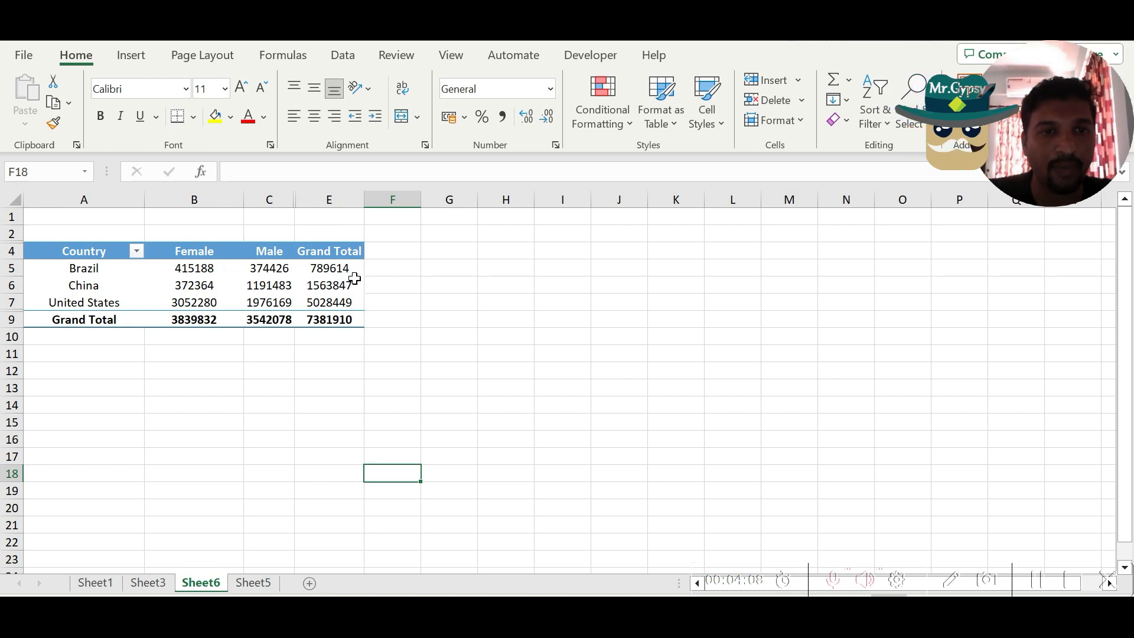
{"action": "left_click", "coordinate": [253, 583]}
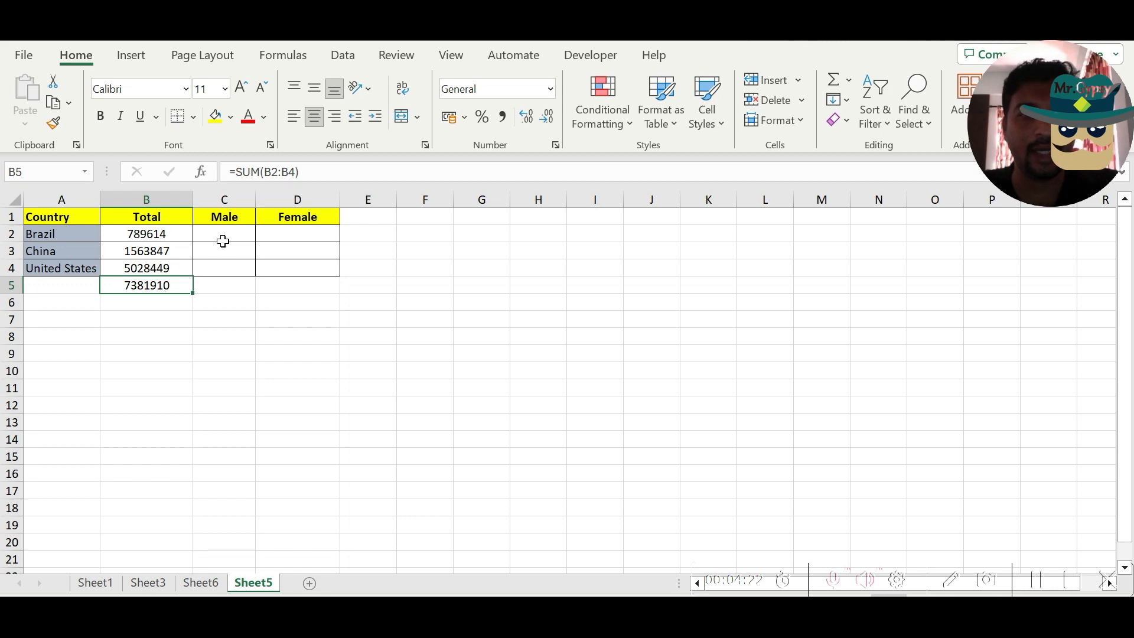
{"action": "left_click", "coordinate": [202, 583]}
{"action": "left_click", "coordinate": [148, 583]}
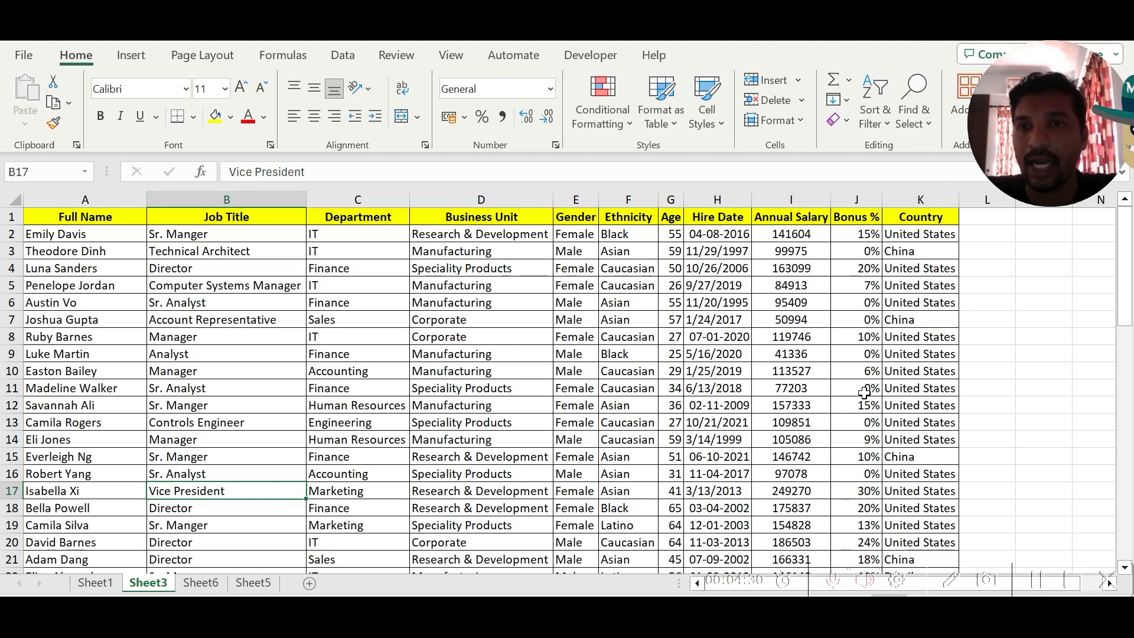
{"action": "left_click", "coordinate": [197, 584]}
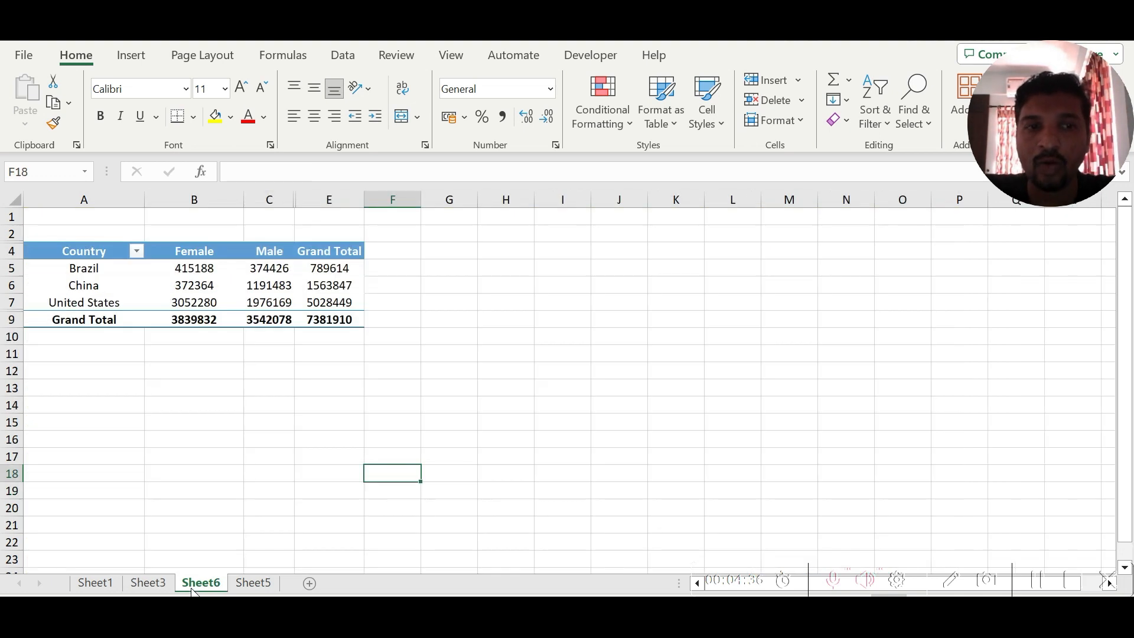
Step: Start a SUMIFS formula in C2 of Sheet5 with the annual salary column Sheet3!I:I as the sum range
{"action": "left_click", "coordinate": [254, 583]}
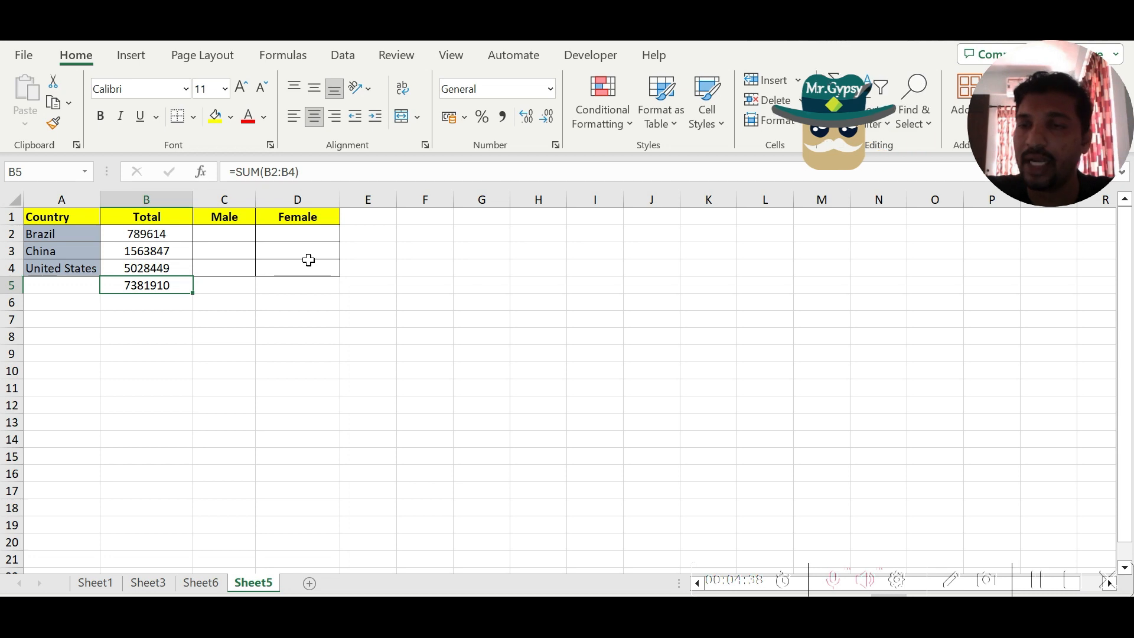
{"action": "left_click", "coordinate": [231, 240]}
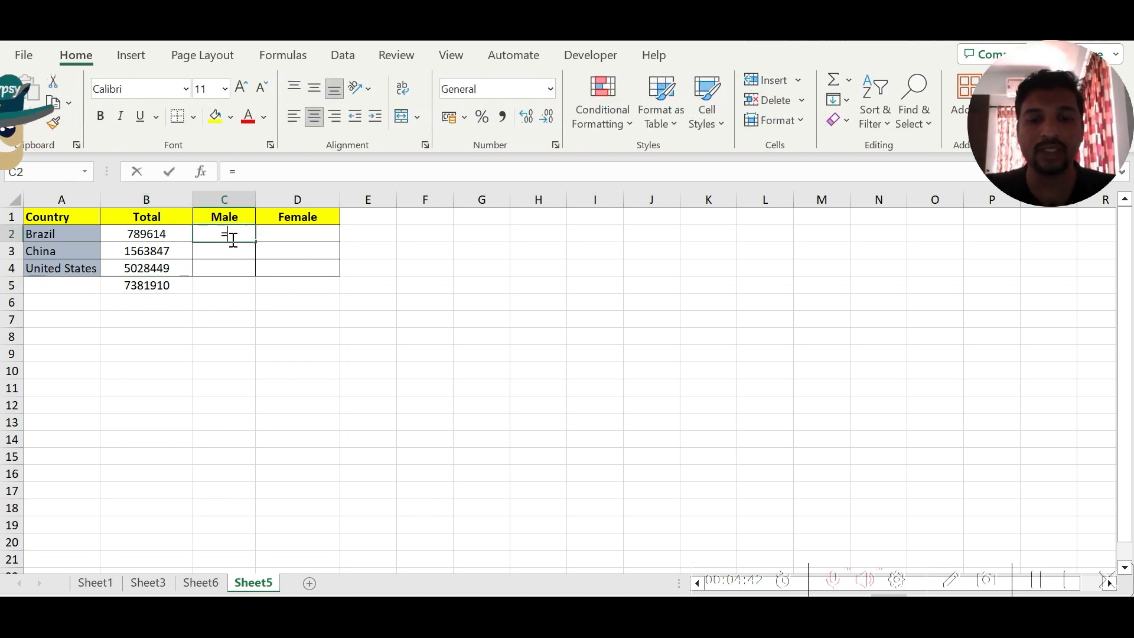
{"action": "type", "text": "=sum"}
{"action": "key", "text": "Down"}
{"action": "key", "text": "Down"}
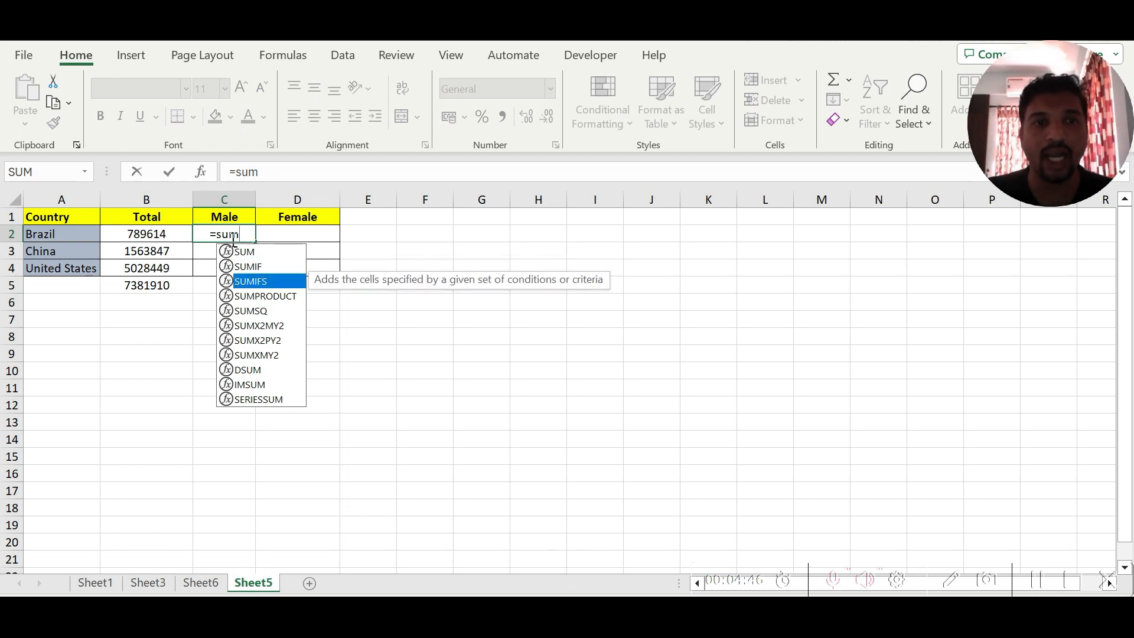
{"action": "key", "text": "Tab"}
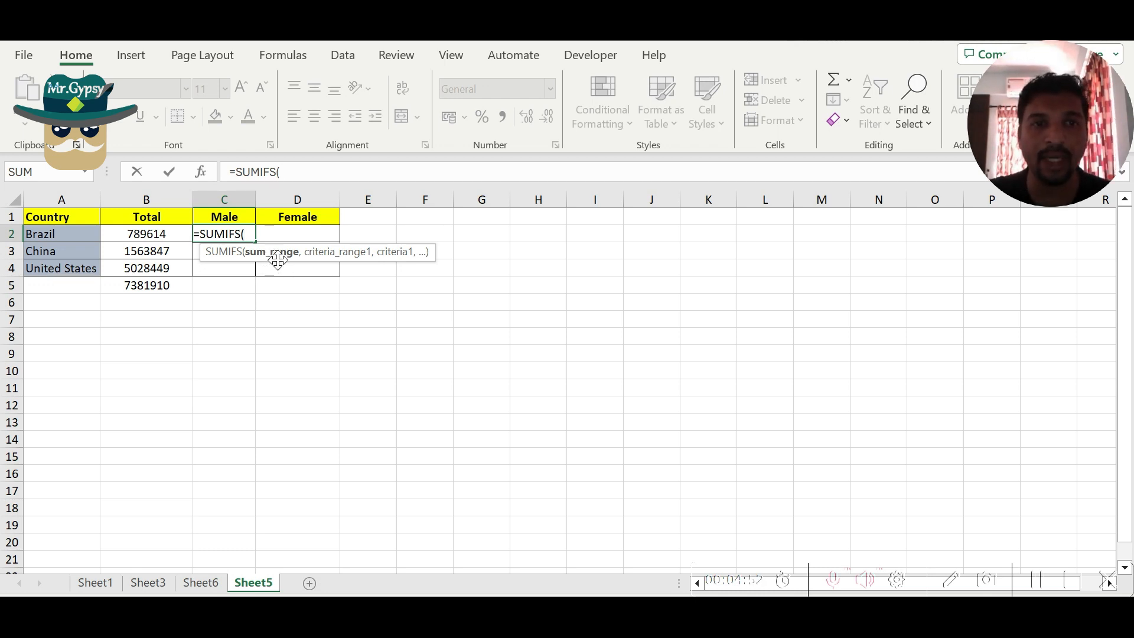
{"action": "left_click", "coordinate": [148, 583]}
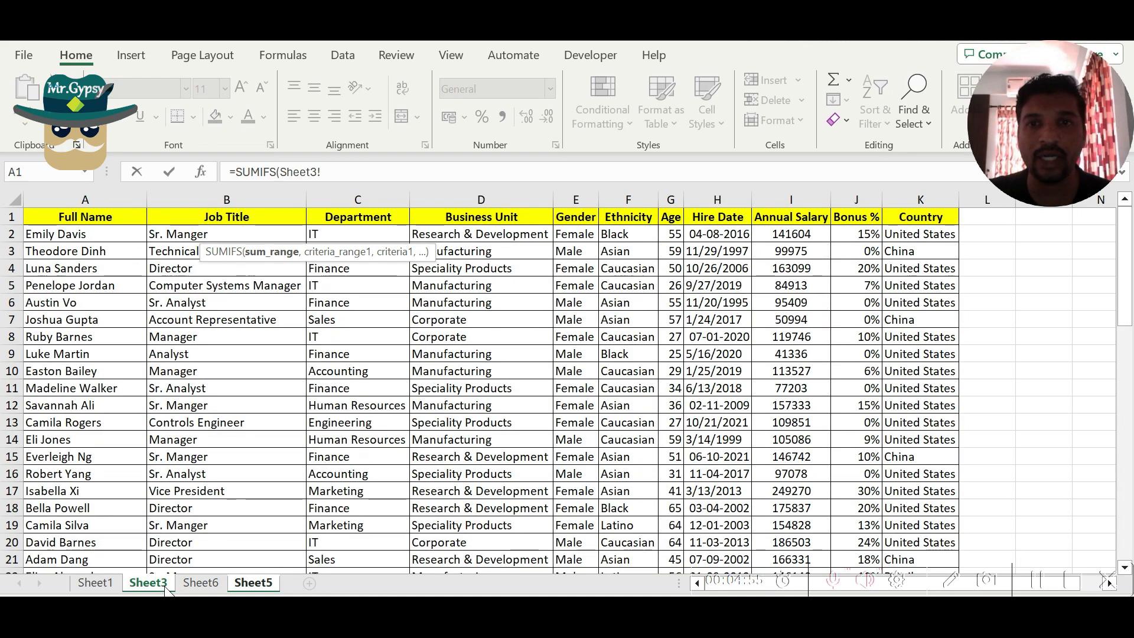
{"action": "left_click", "coordinate": [802, 190]}
{"action": "type", "text": ",Sheet3!K:K,"}
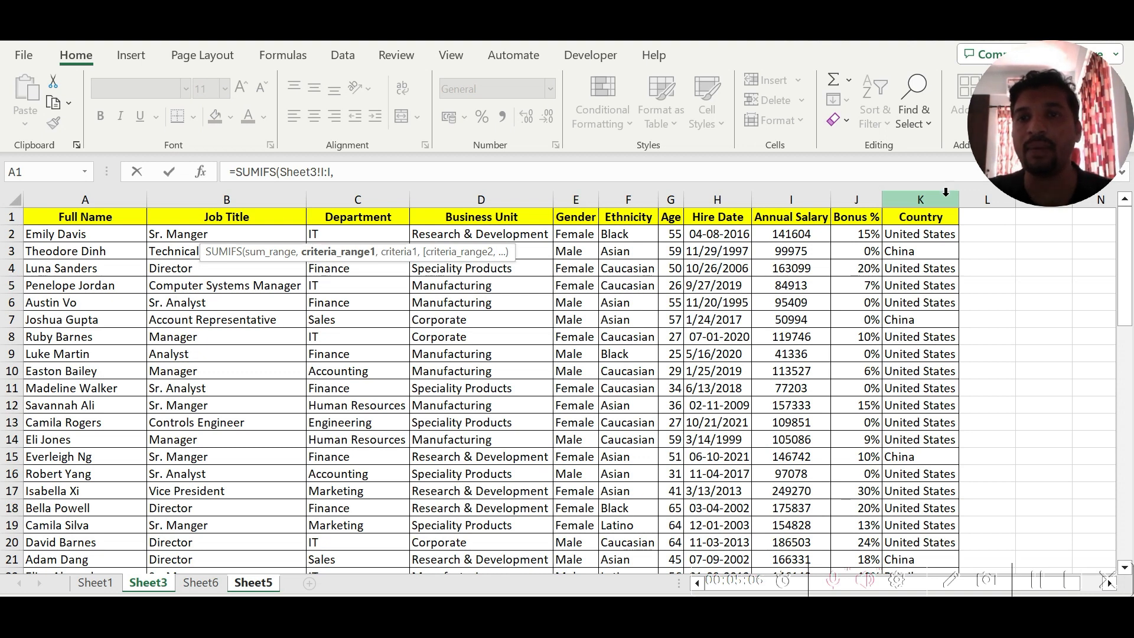
Step: Add the country condition to the C2 SUMIFS, with criteria range Sheet3!K:K and criteria Sheet5!A:A
{"action": "left_click", "coordinate": [945, 192]}
{"action": "type", "text": ","}
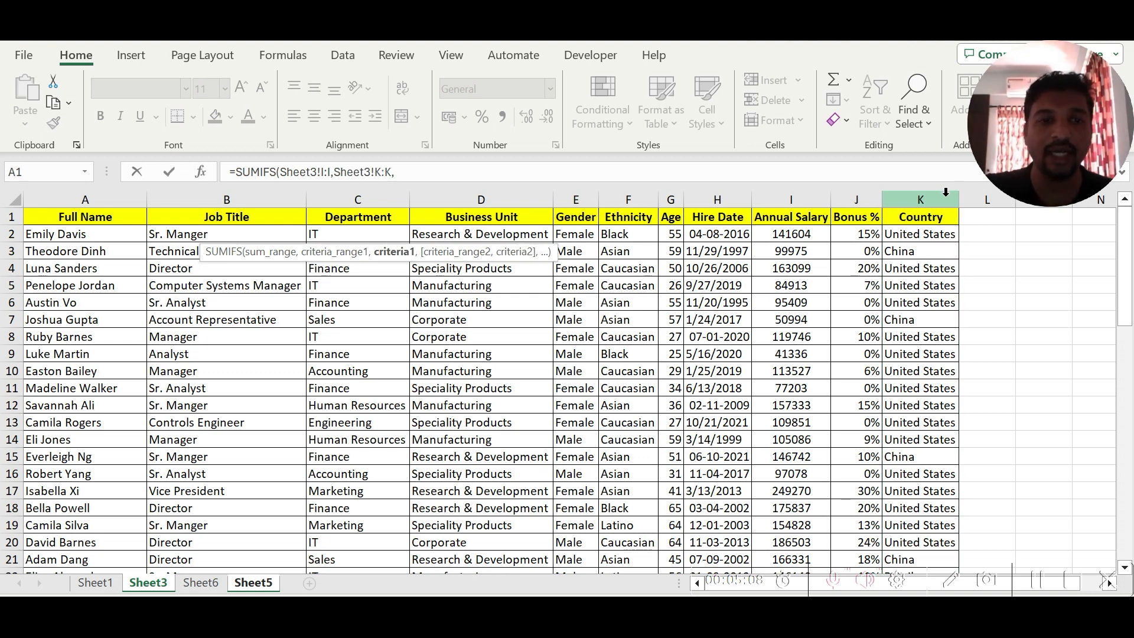
{"action": "left_click", "coordinate": [249, 582]}
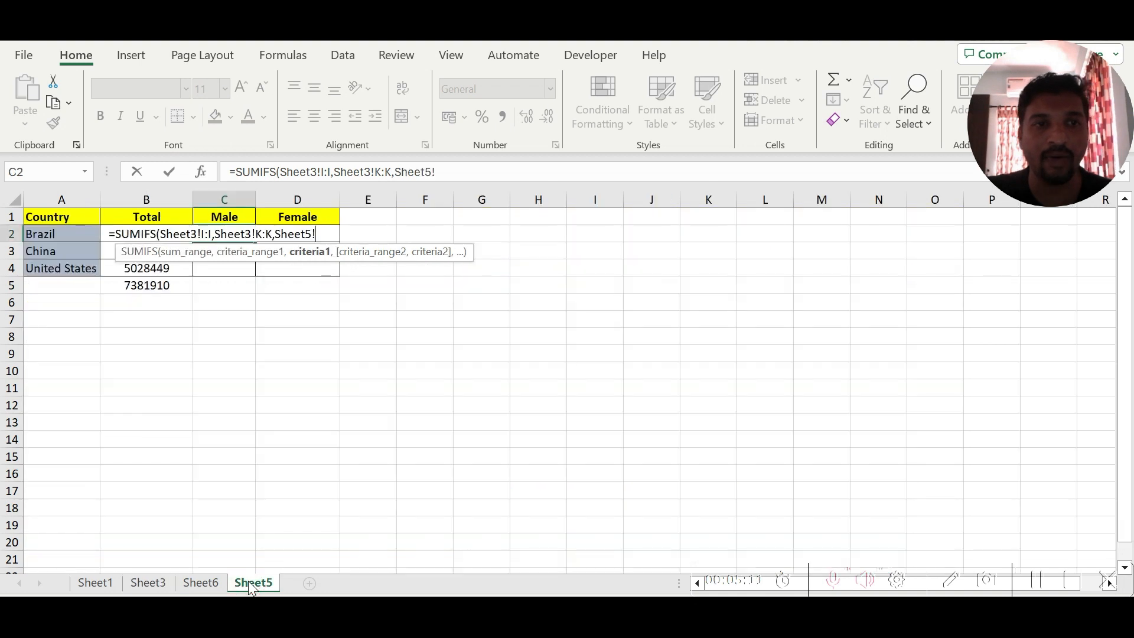
{"action": "left_click", "coordinate": [71, 198]}
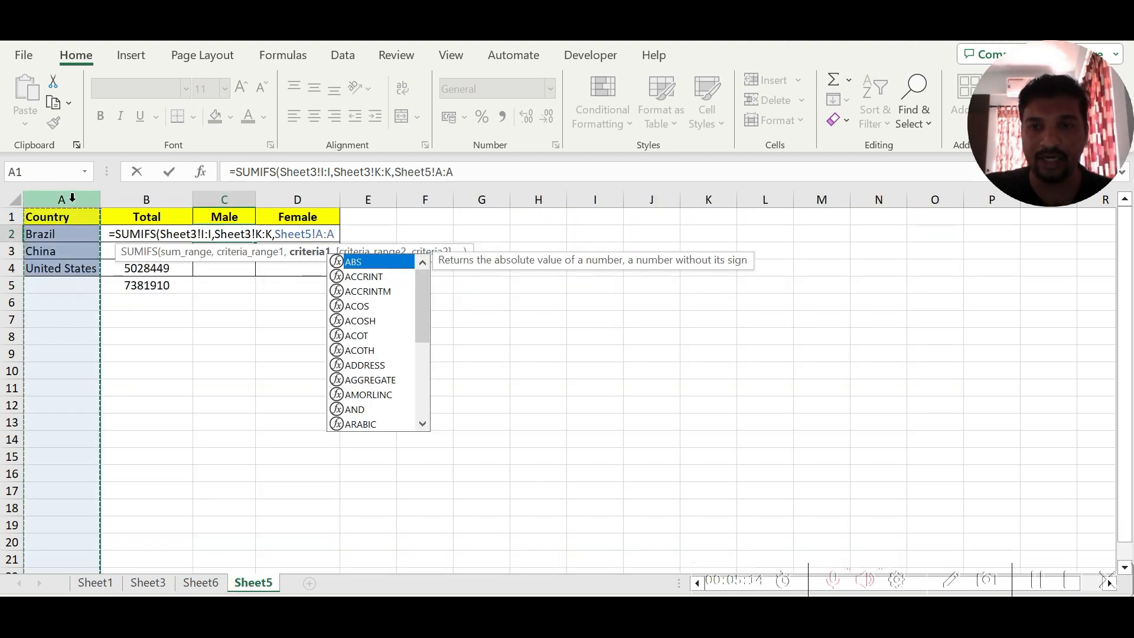
{"action": "type", "text": ","}
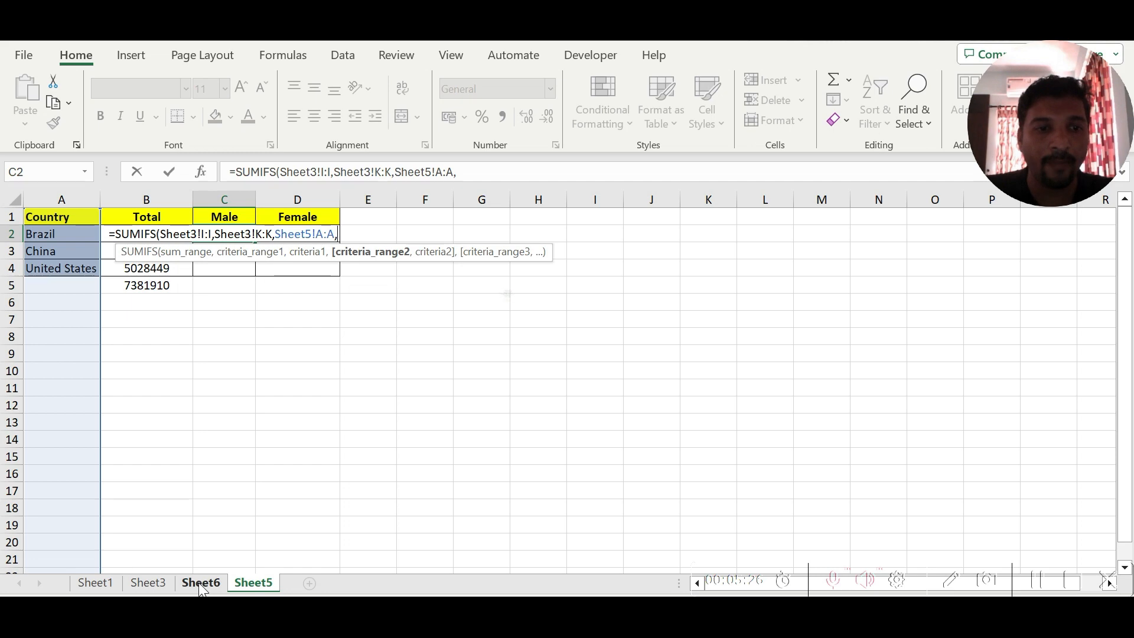
{"action": "left_click", "coordinate": [148, 583]}
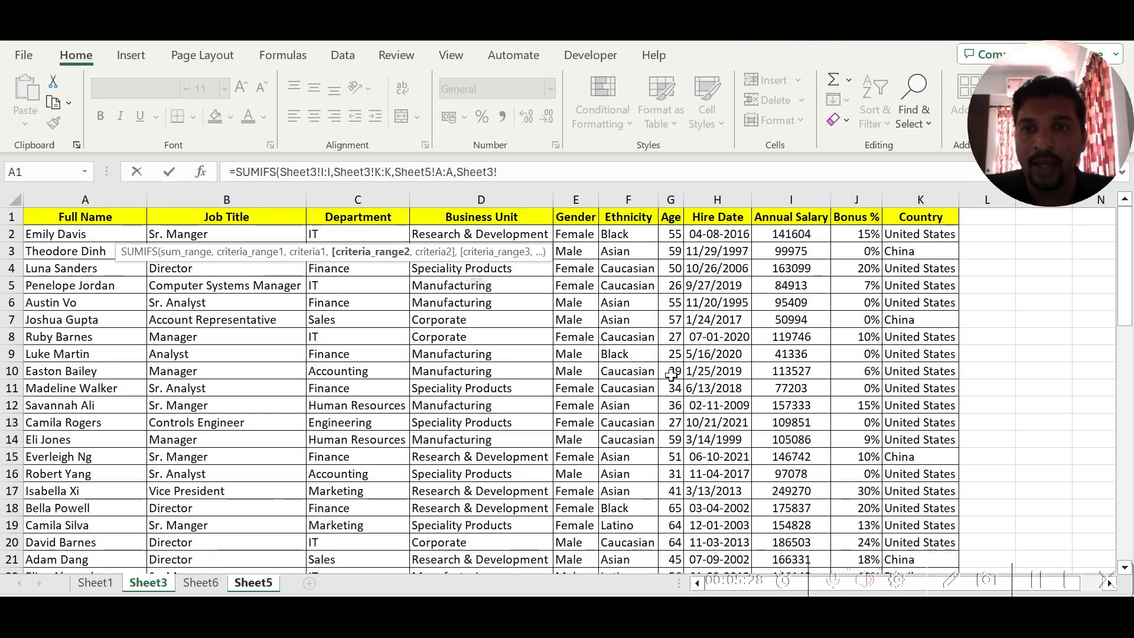
{"action": "left_click", "coordinate": [584, 200]}
{"action": "type", "text": ","}
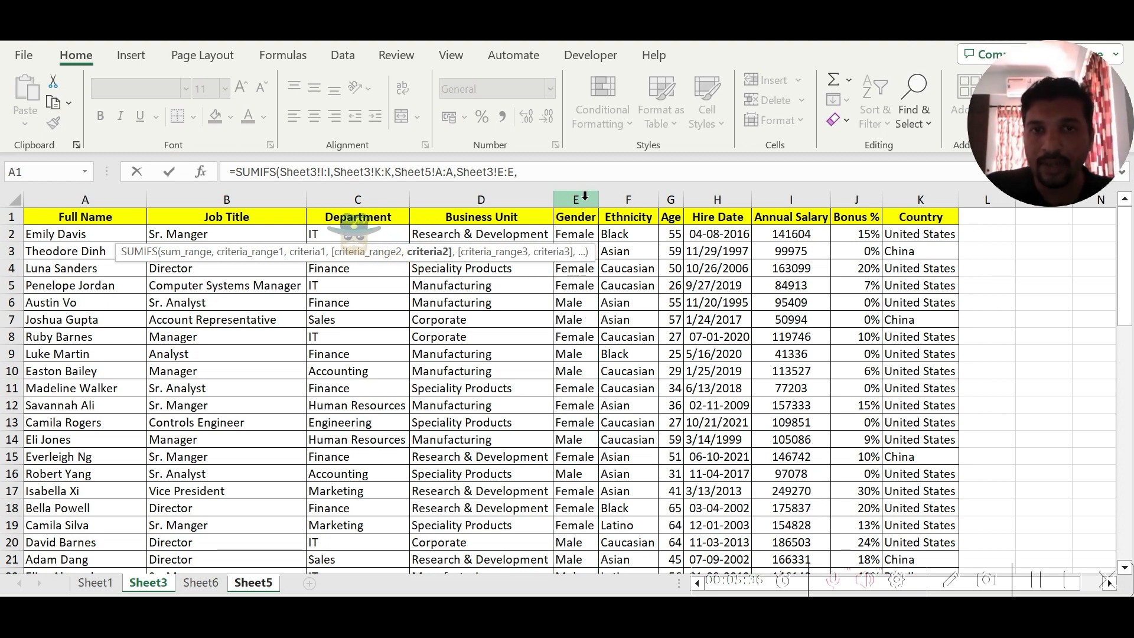
{"action": "type", "text": "\"Ma"}
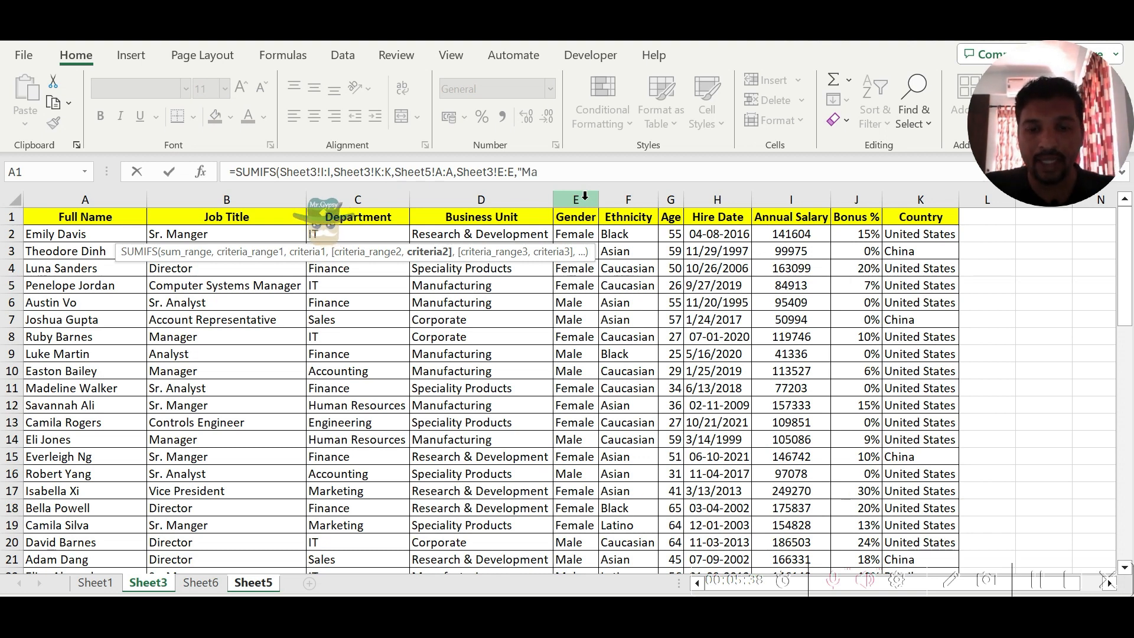
{"action": "type", "text": "le\""}
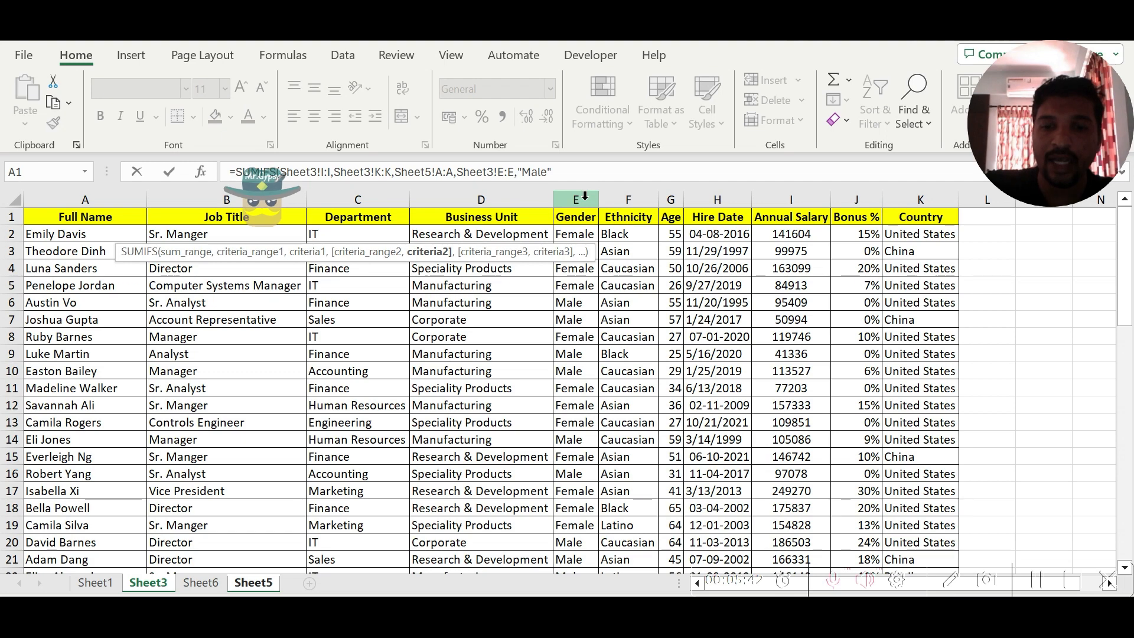
{"action": "type", "text": ")"}
{"action": "key", "text": "Return"}
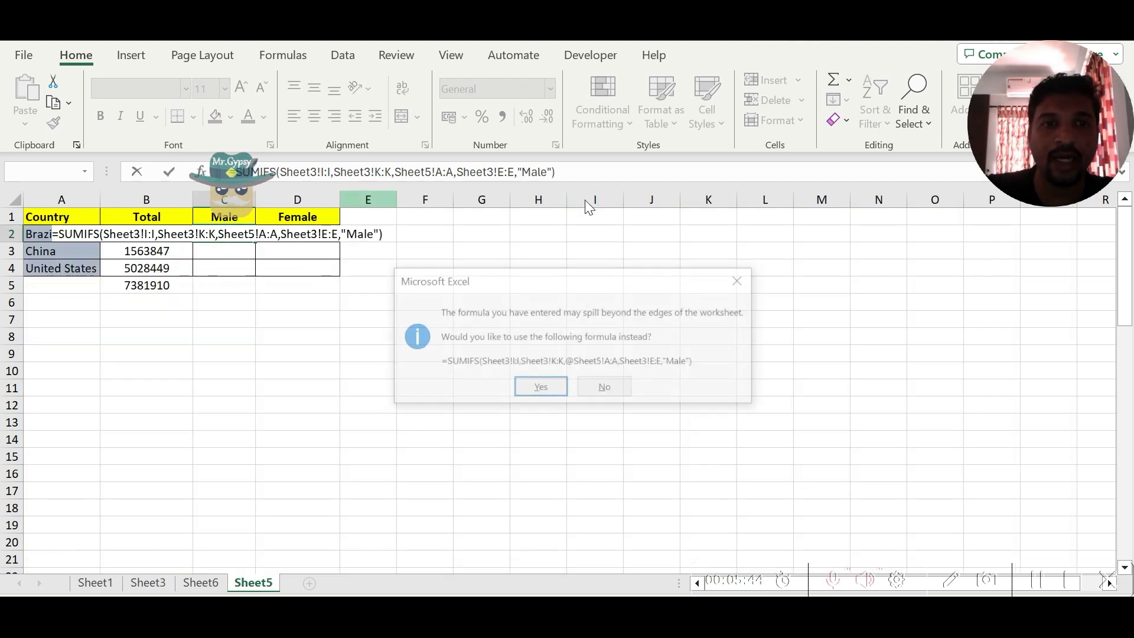
{"action": "left_click", "coordinate": [533, 389]}
Step: Fill the C2 SUMIFS formula down to C4 and copy the B5 total across to C5
{"action": "left_click", "coordinate": [233, 235]}
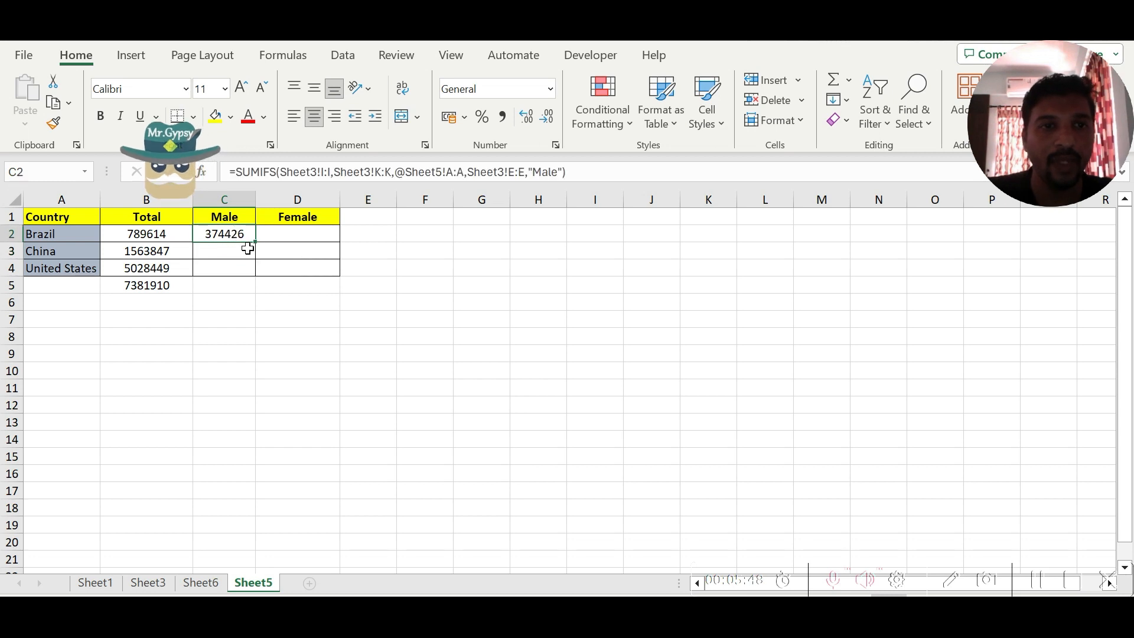
{"action": "left_click_drag", "start_coordinate": [258, 242], "coordinate": [243, 294]}
{"action": "left_click", "coordinate": [165, 287]}
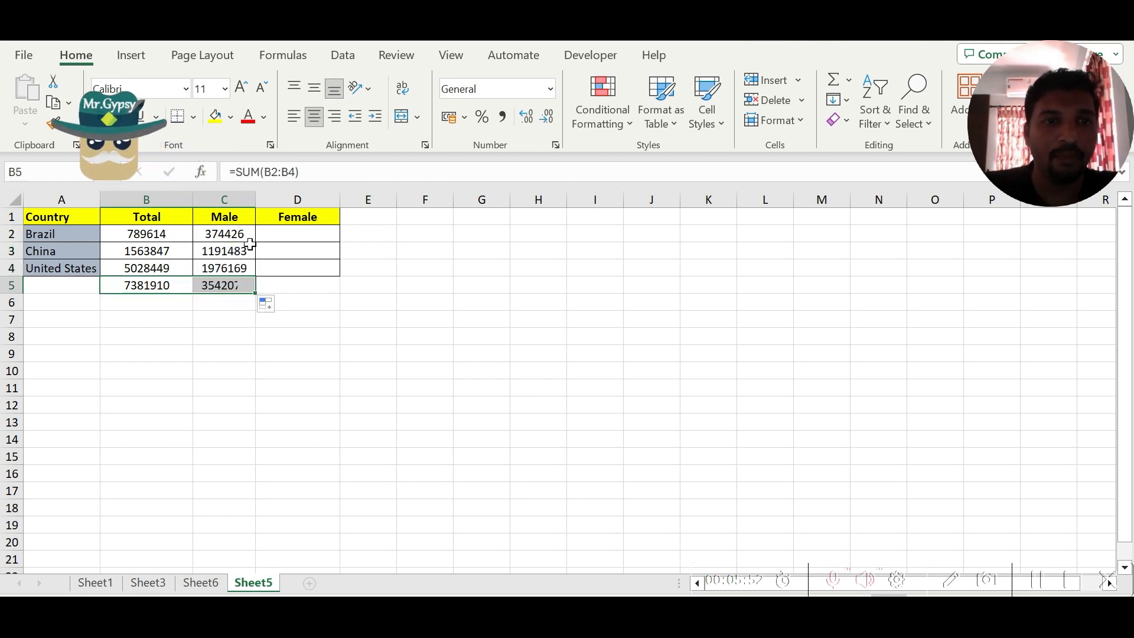
Step: Compare the Male column on Sheet5 with the Male figures in the Sheet6 summary
{"action": "left_click", "coordinate": [226, 220]}
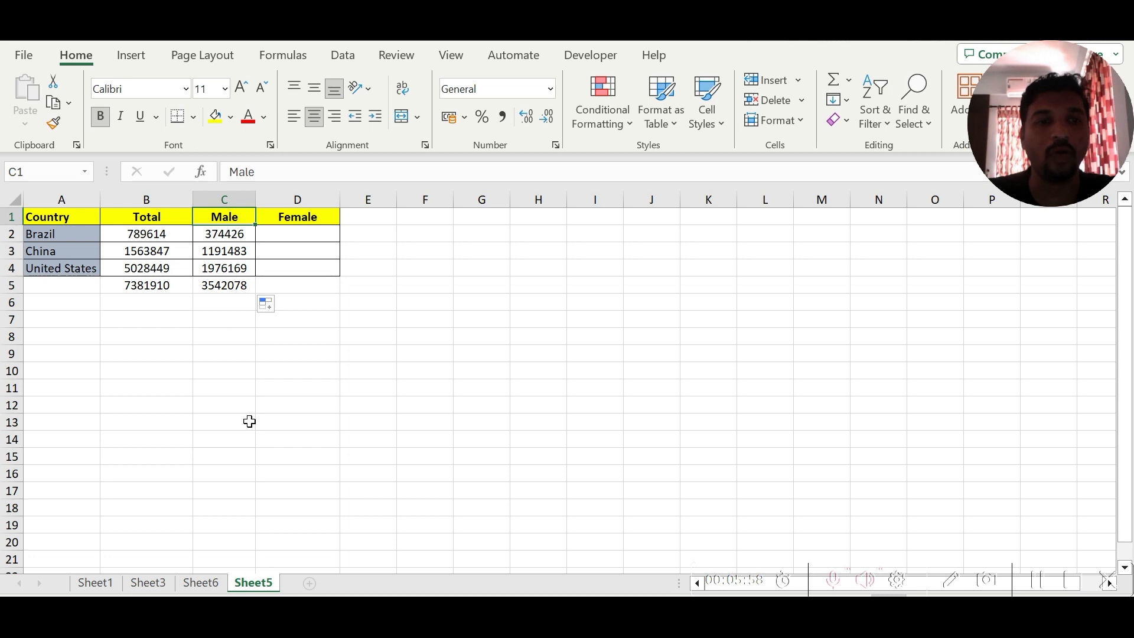
{"action": "left_click", "coordinate": [201, 583]}
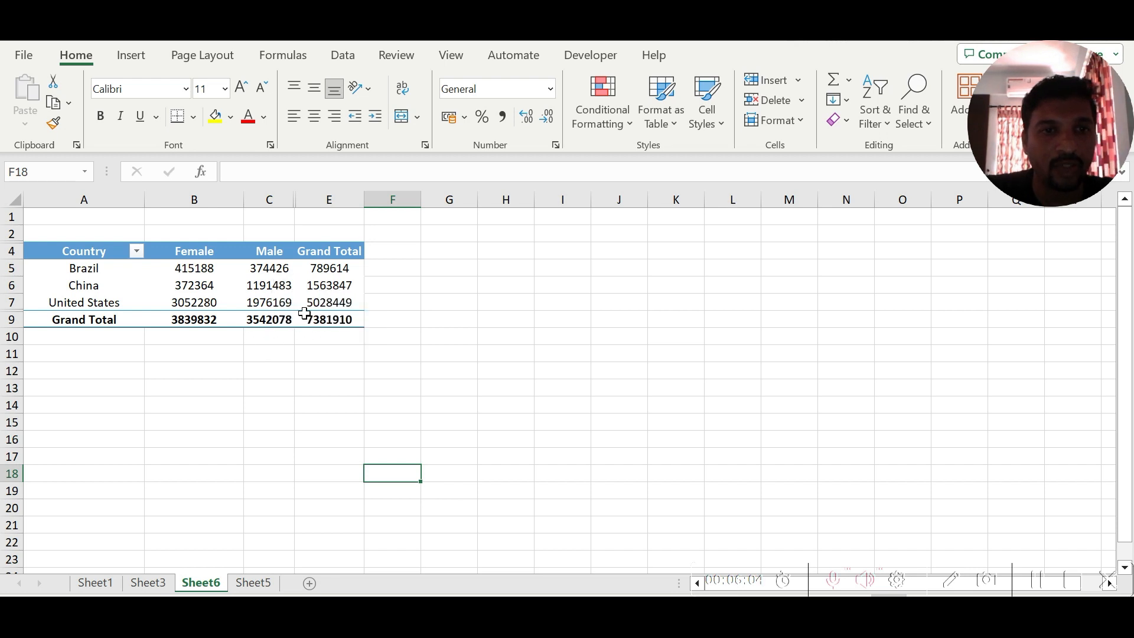
{"action": "left_click", "coordinate": [248, 584]}
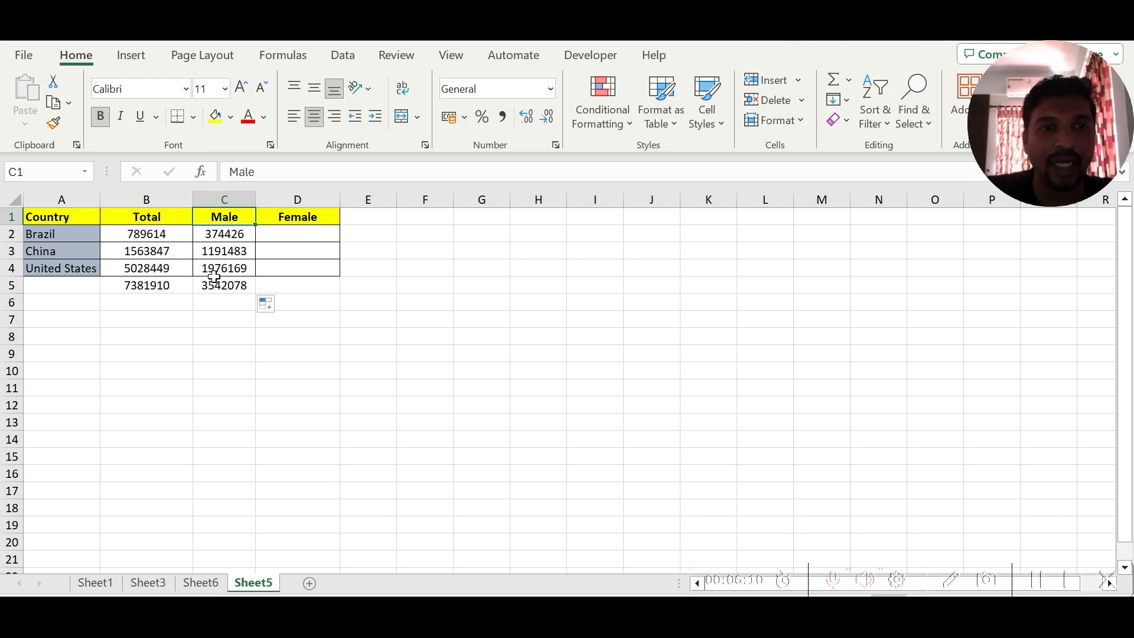
{"action": "left_click", "coordinate": [200, 582]}
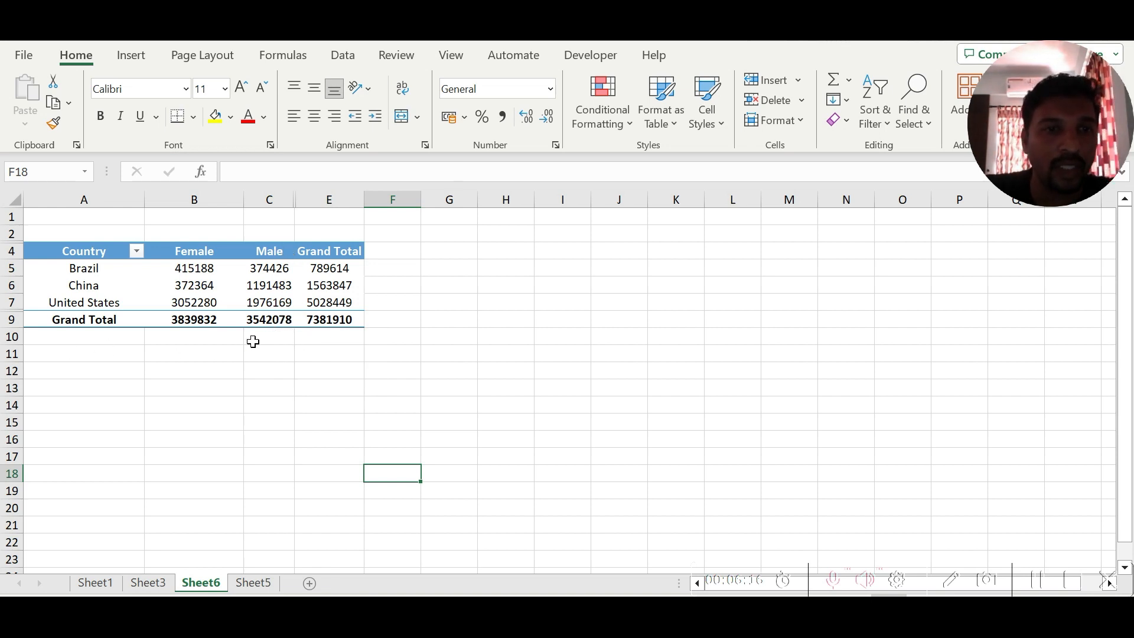
{"action": "left_click", "coordinate": [253, 582]}
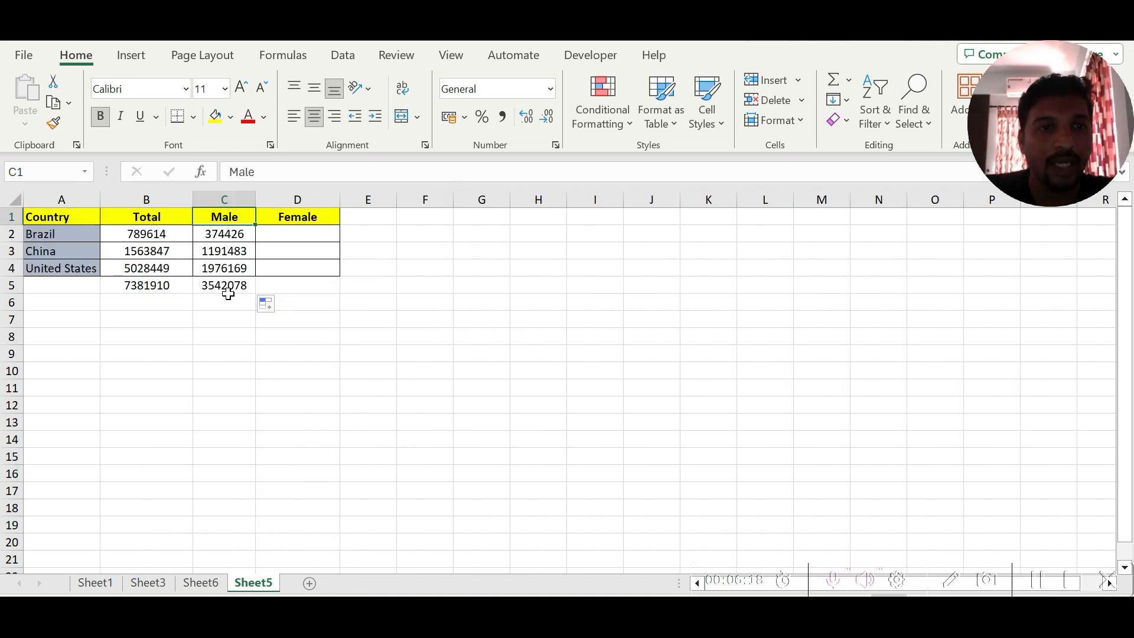
Step: Copy the C5 total formula across to D5 under the Female column
{"action": "left_click", "coordinate": [231, 293]}
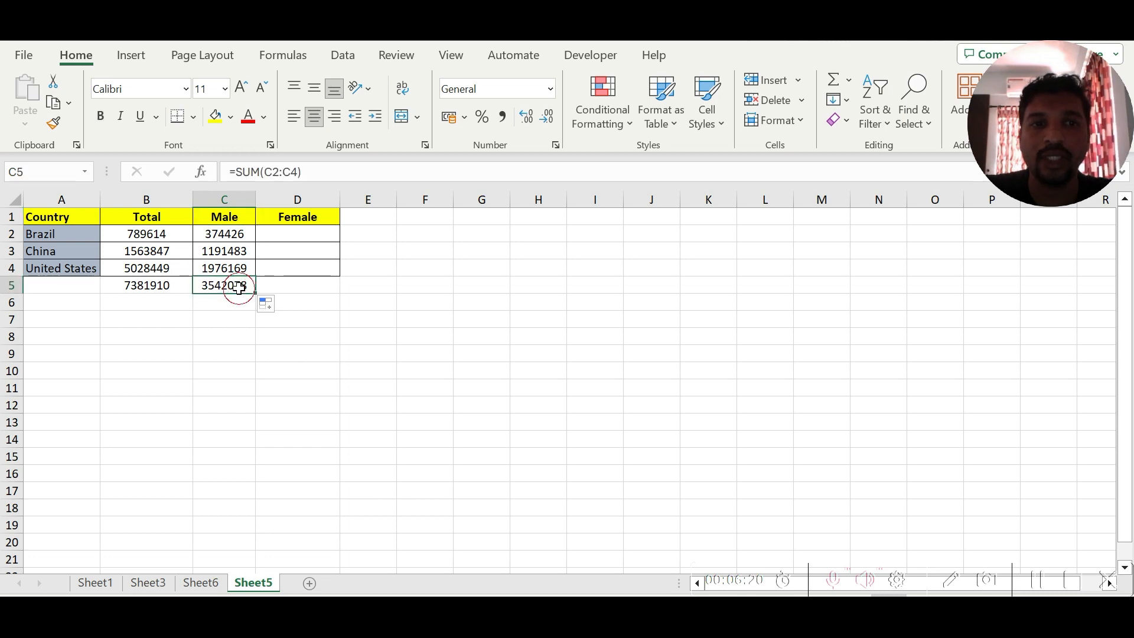
{"action": "left_click_drag", "start_coordinate": [255, 293], "coordinate": [333, 287]}
{"action": "left_click", "coordinate": [414, 265]}
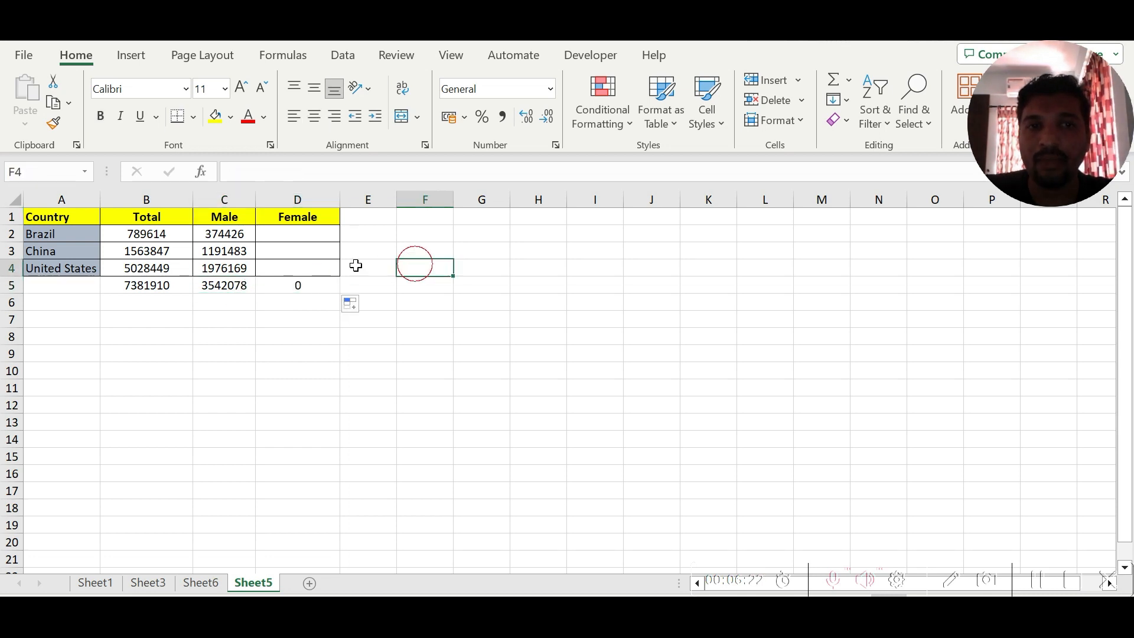
{"action": "left_click", "coordinate": [303, 239]}
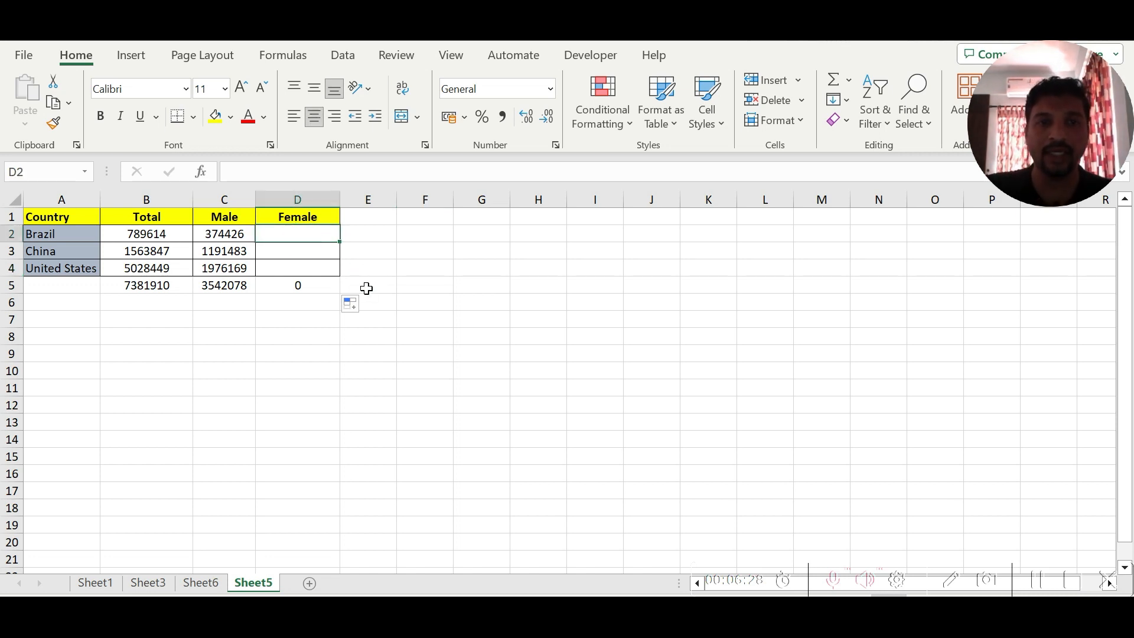
{"action": "type", "text": "=sum"}
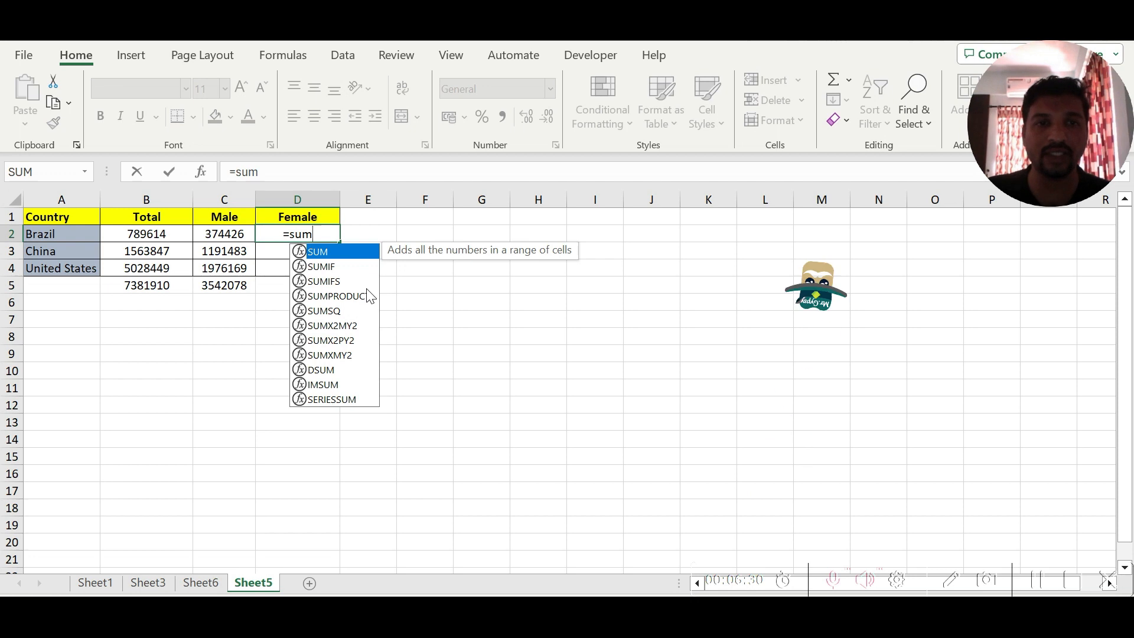
{"action": "key", "text": "Down"}
{"action": "key", "text": "Down"}
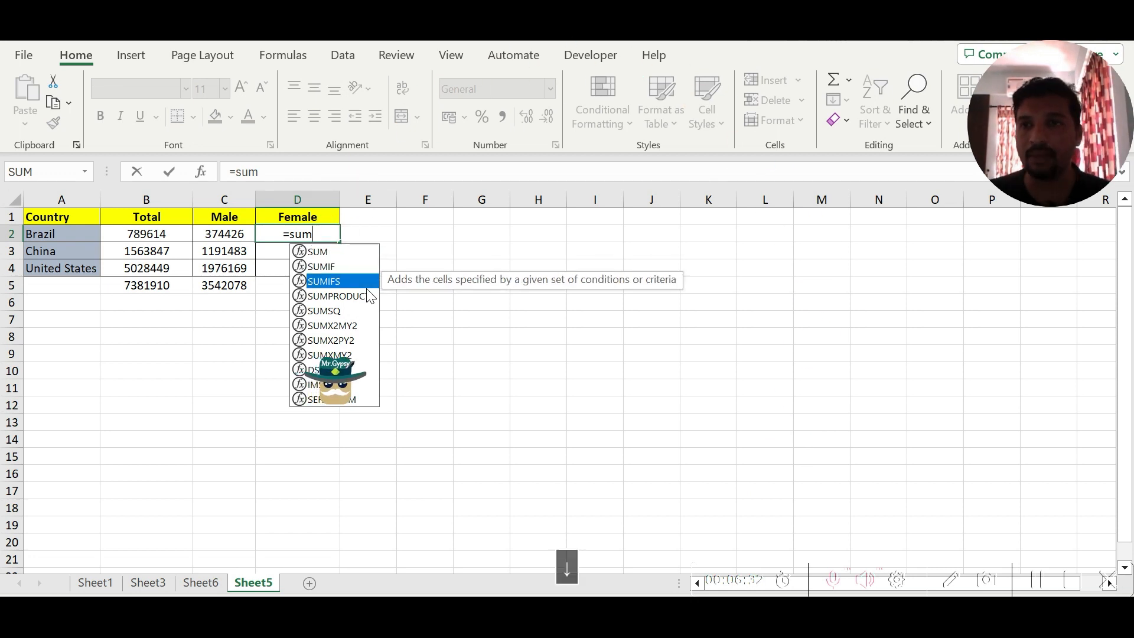
{"action": "key", "text": "Escape"}
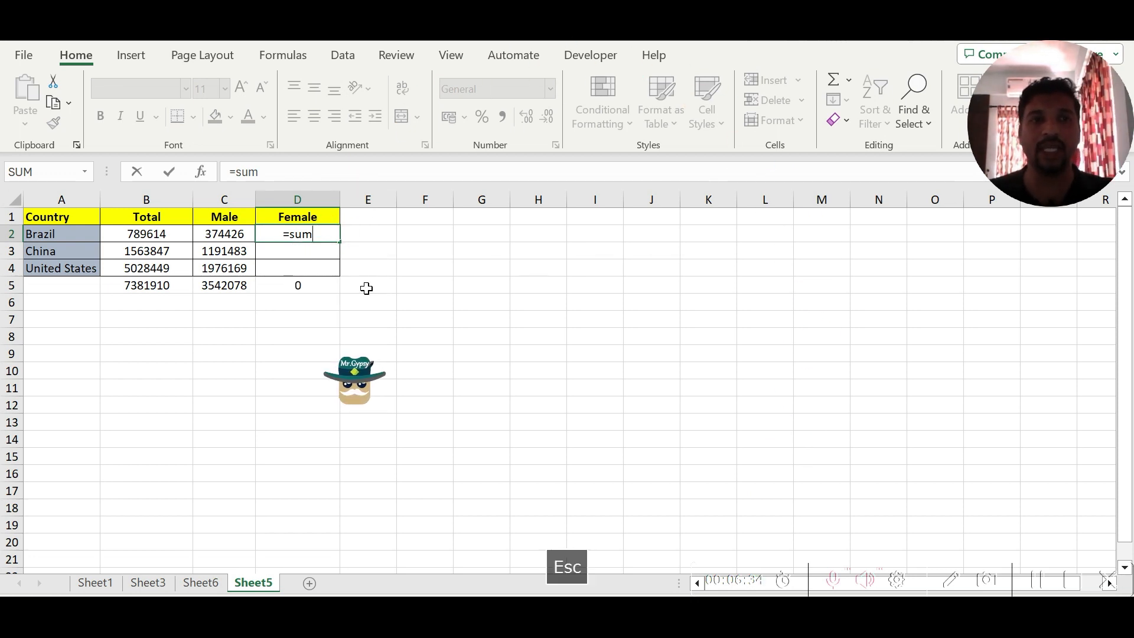
{"action": "key", "text": "Escape"}
Step: Make the sum range and the country criteria range in the C2 formula absolute, as Sheet3!$I:$I and Sheet3!$K:$K
{"action": "left_click", "coordinate": [224, 220]}
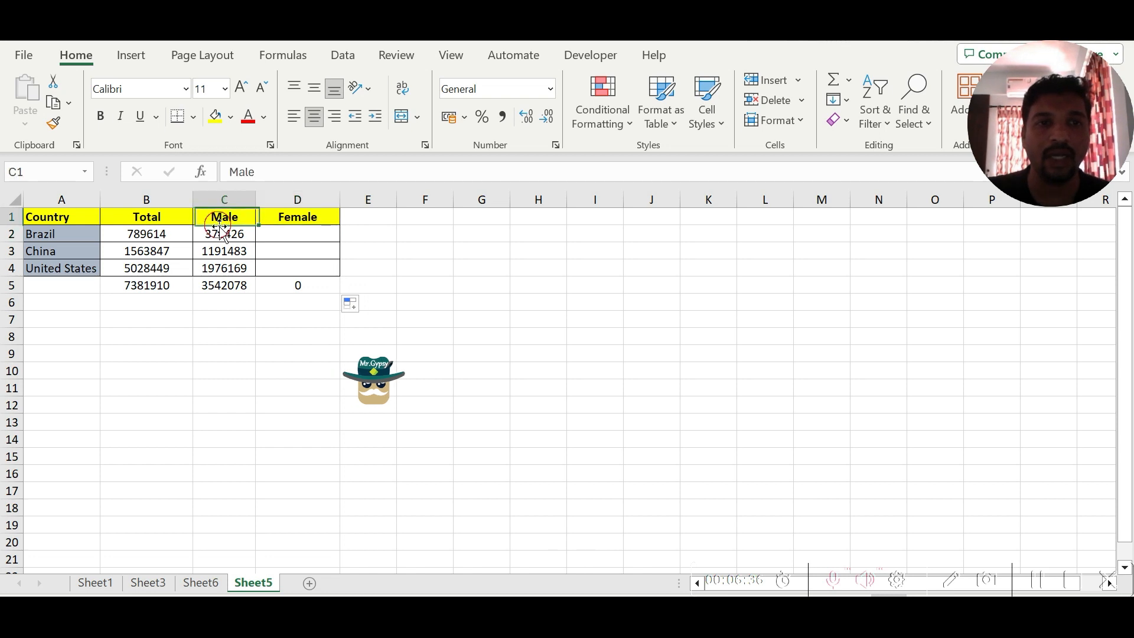
{"action": "left_click", "coordinate": [231, 235]}
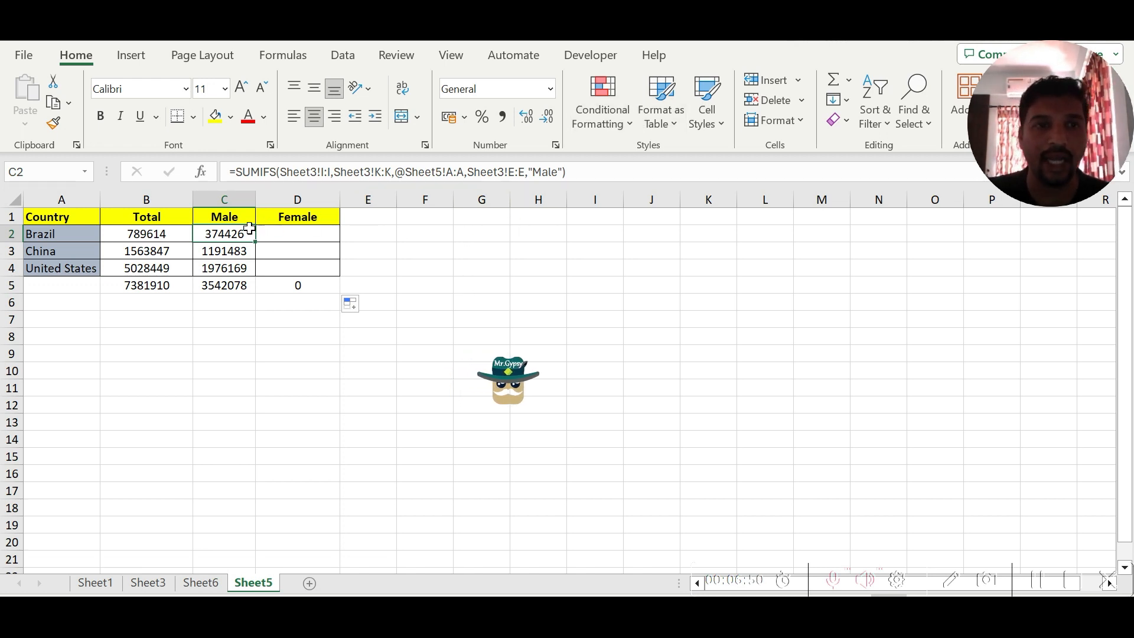
{"action": "left_click", "coordinate": [322, 171]}
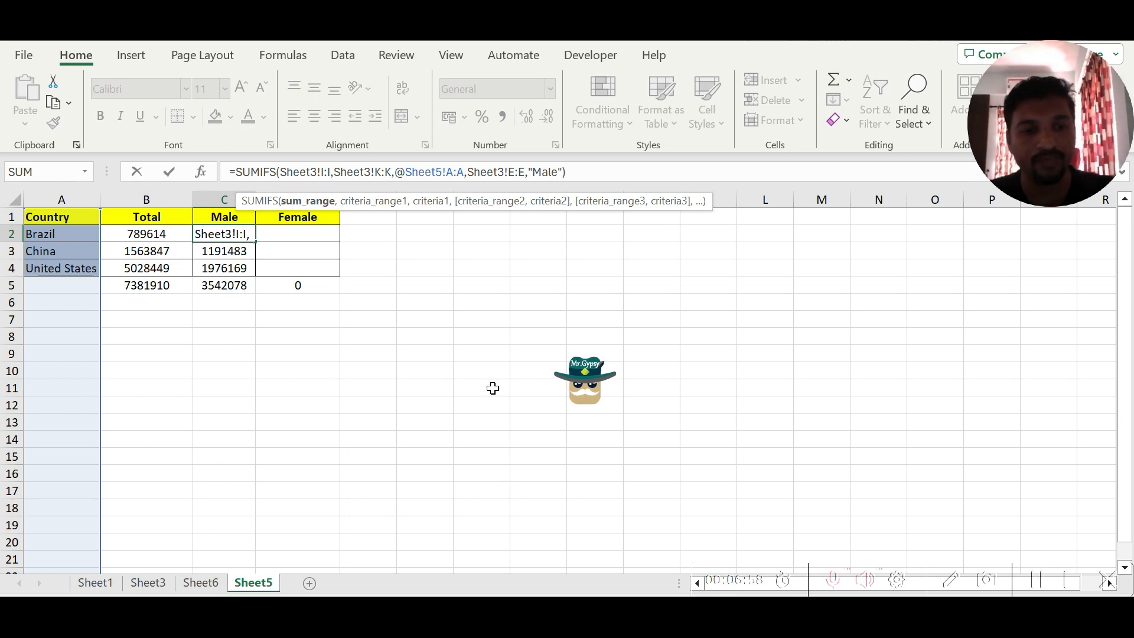
{"action": "key", "text": "F4"}
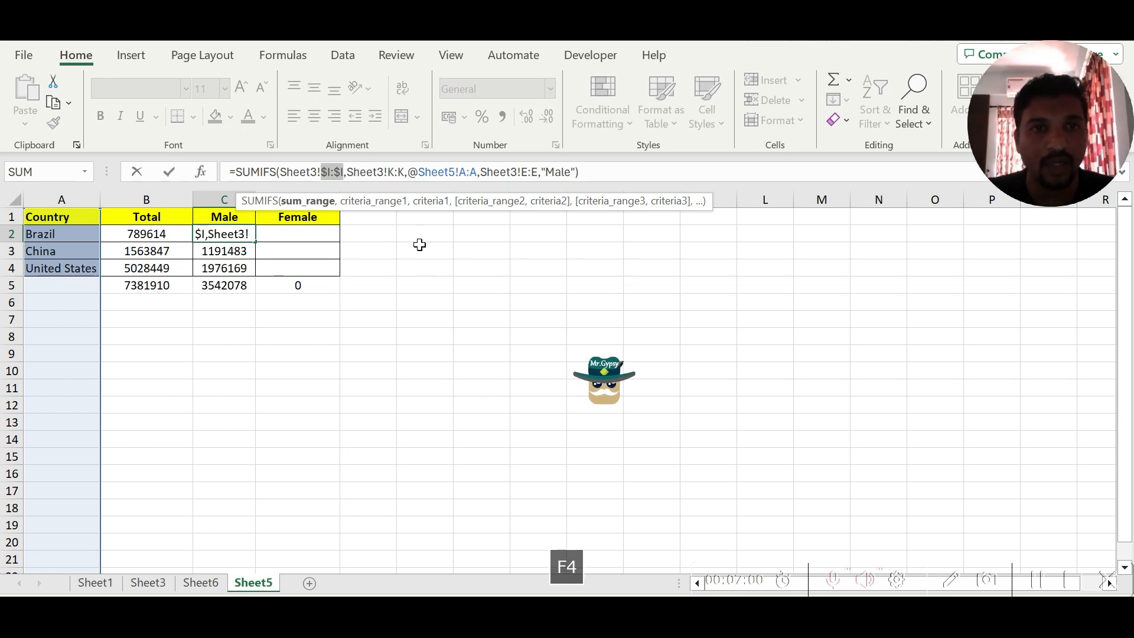
{"action": "left_click", "coordinate": [389, 171]}
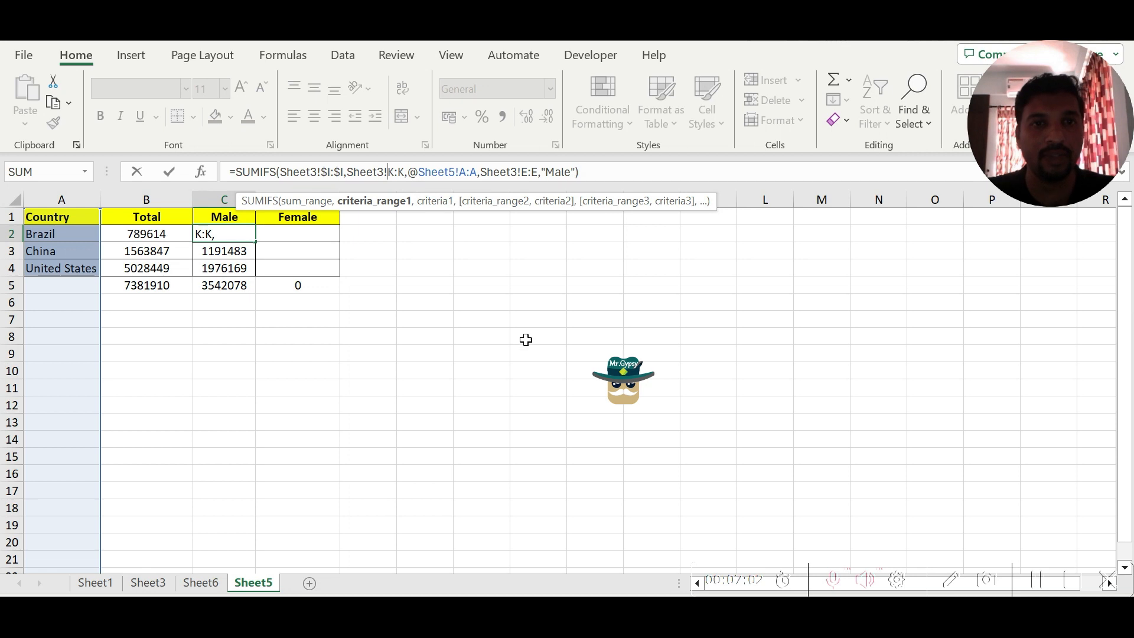
{"action": "type", "text": "4"}
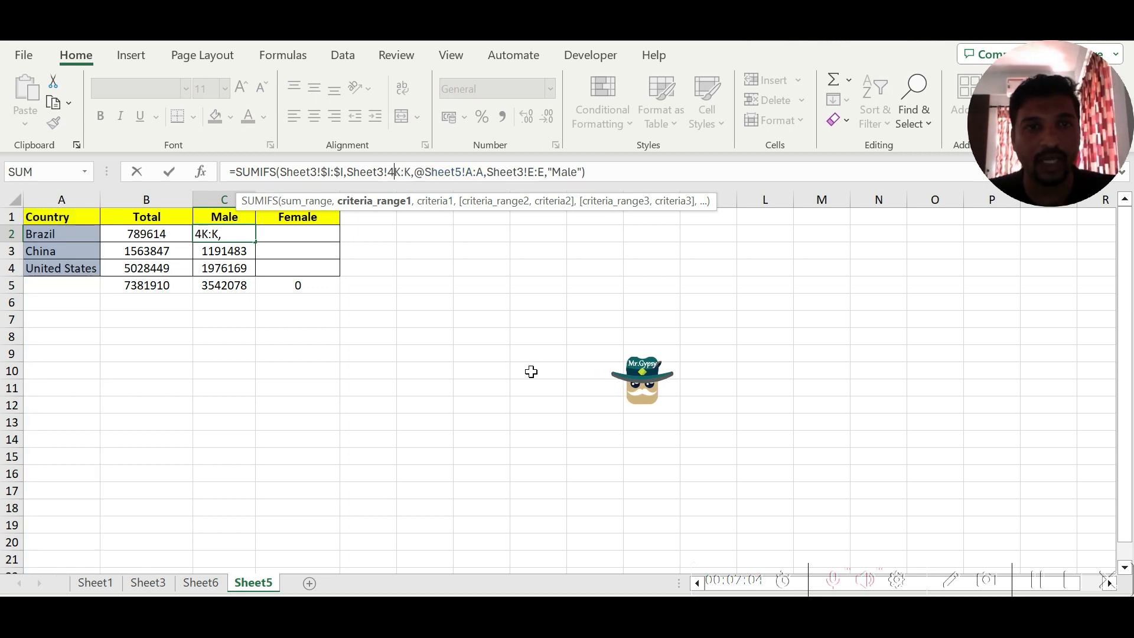
{"action": "key", "text": "ctrl+z"}
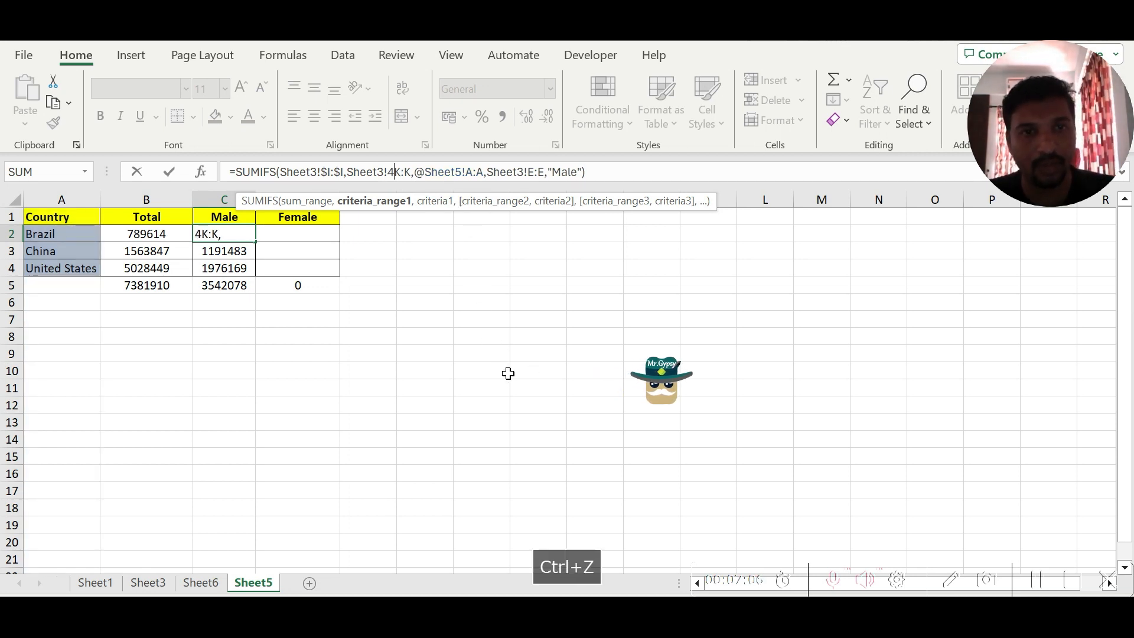
{"action": "key", "text": "F4"}
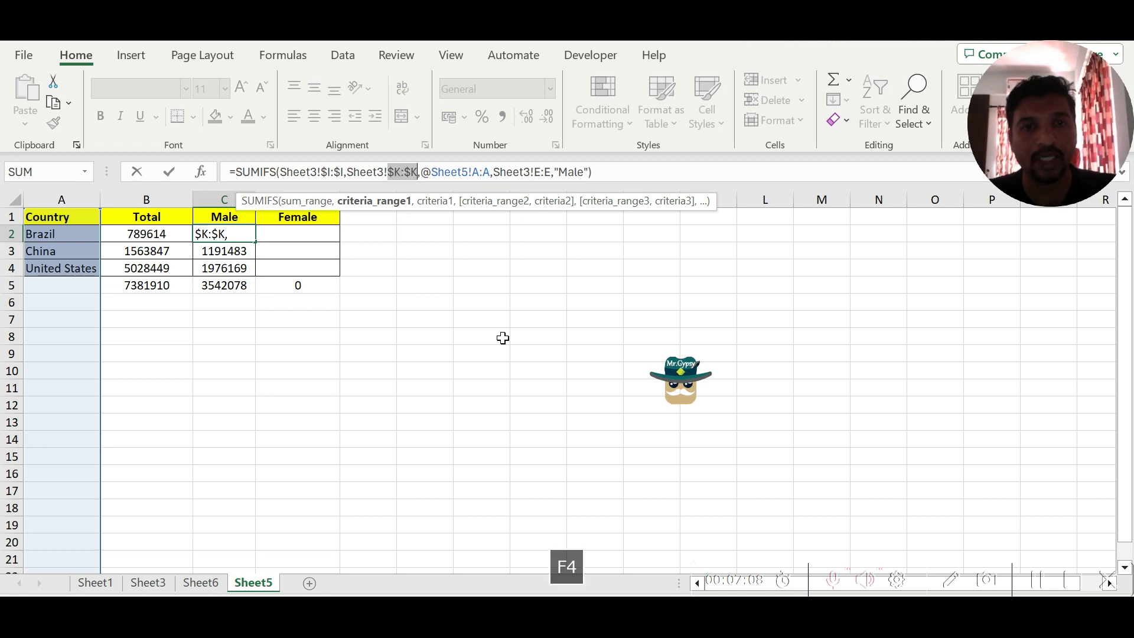
Step: Make the country criteria Sheet5!$A:$A and the gender range Sheet3!$E:$E absolute in the C2 formula and enter it
{"action": "key", "text": "Right"}
{"action": "key", "text": "Right"}
{"action": "key", "text": "Right"}
{"action": "key", "text": "Right"}
{"action": "key", "text": "Right"}
{"action": "key", "text": "Right"}
{"action": "key", "text": "Right"}
{"action": "key", "text": "Right"}
{"action": "key", "text": "Right"}
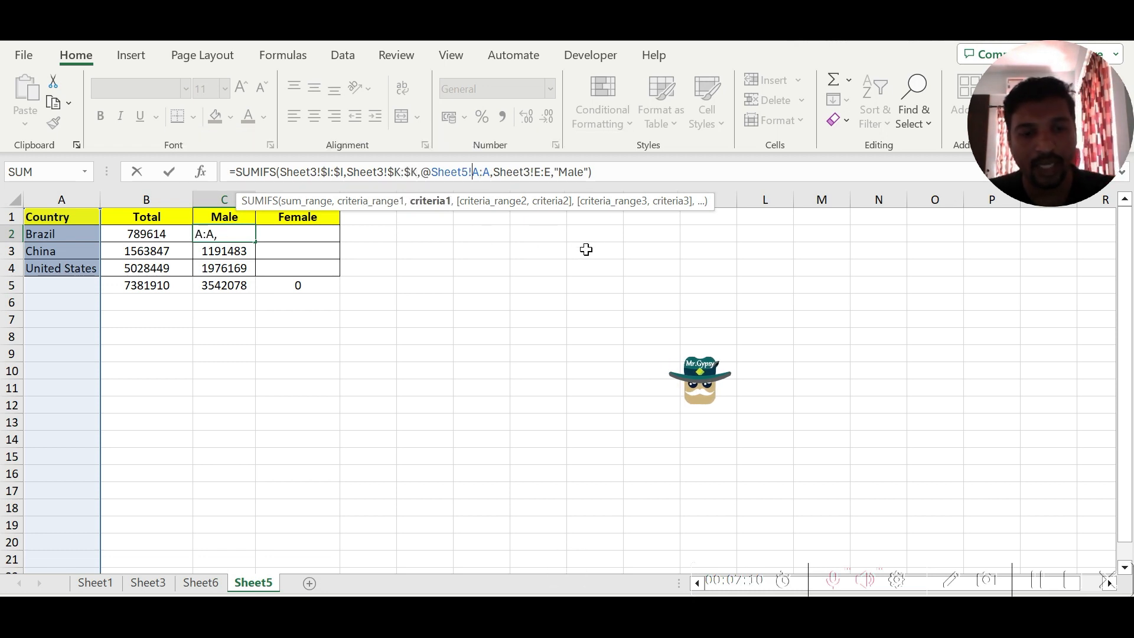
{"action": "type", "text": "4"}
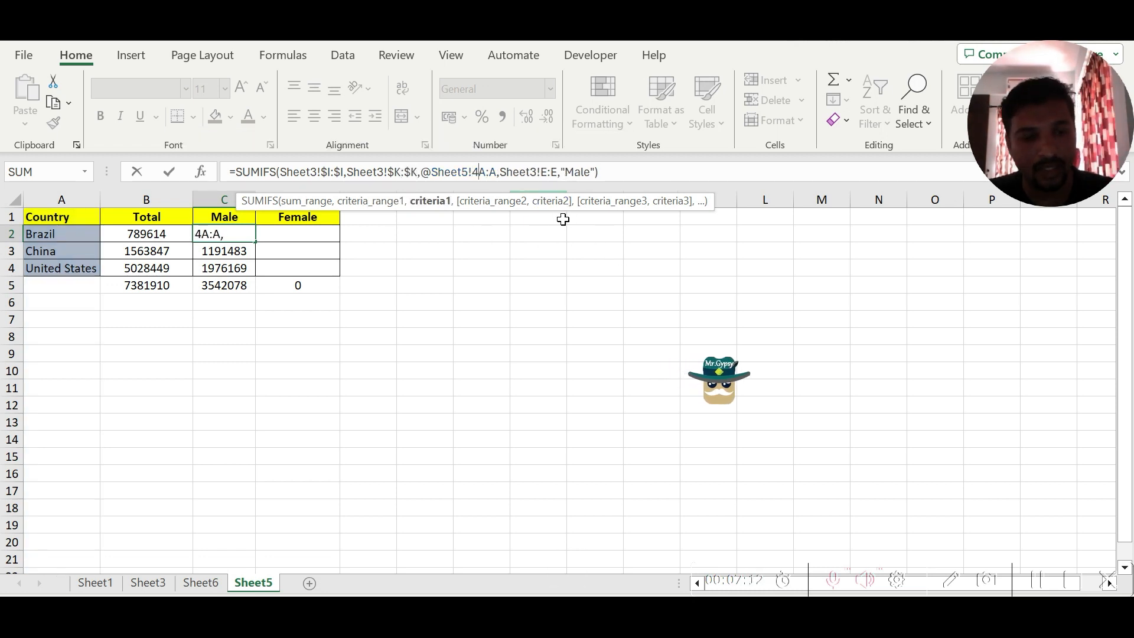
{"action": "key", "text": "ctrl+z"}
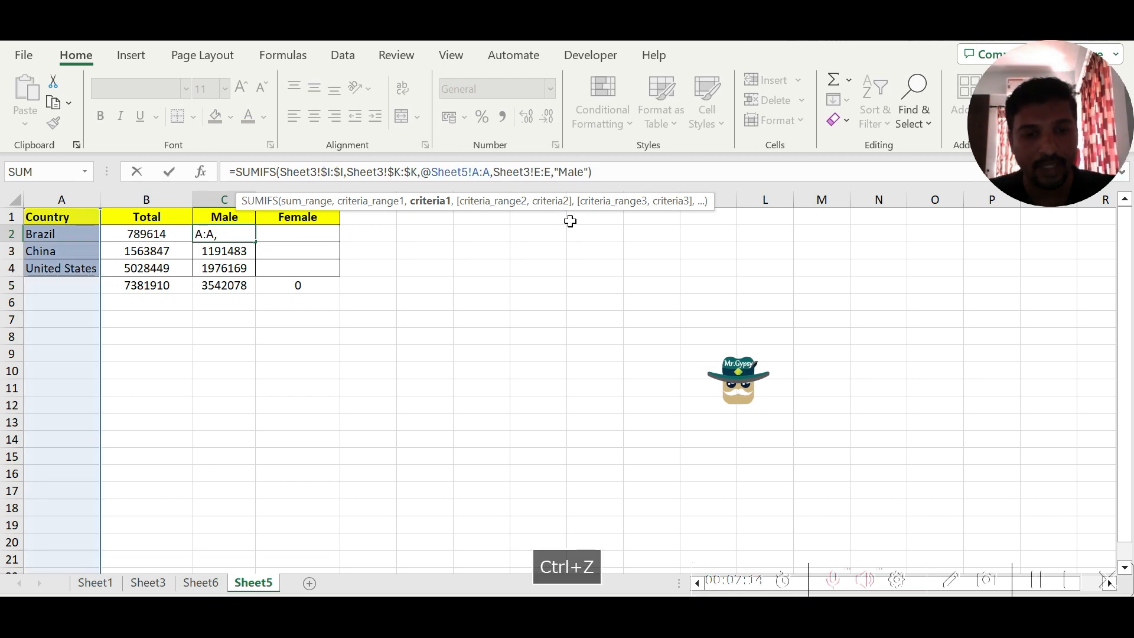
{"action": "key", "text": "F4"}
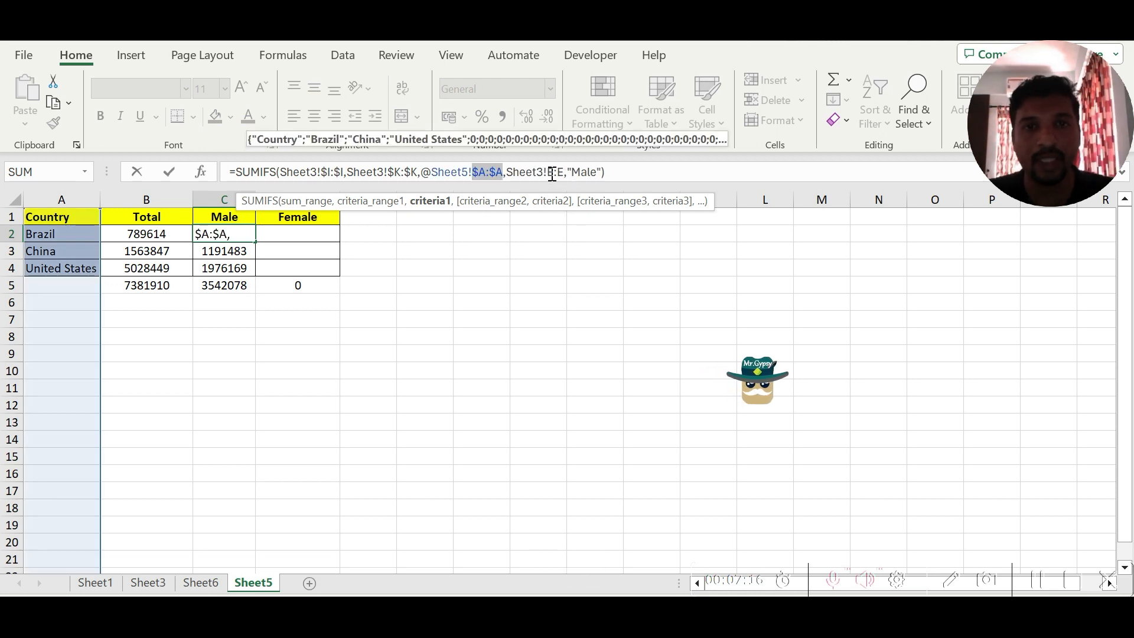
{"action": "left_click", "coordinate": [549, 172]}
{"action": "key", "text": "F4"}
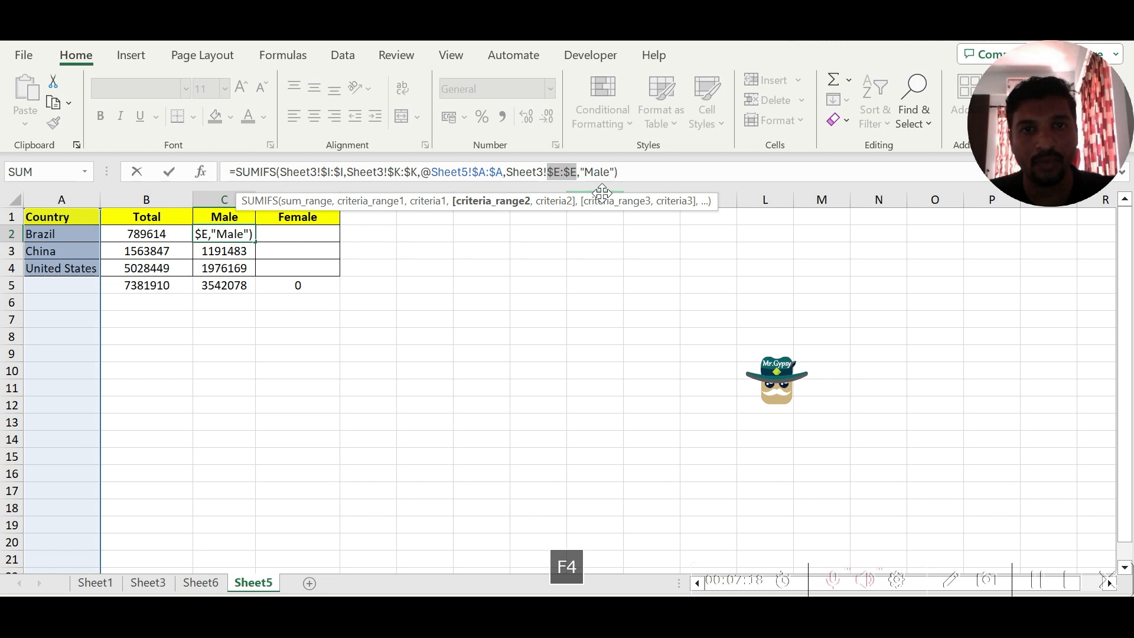
{"action": "key", "text": "Return"}
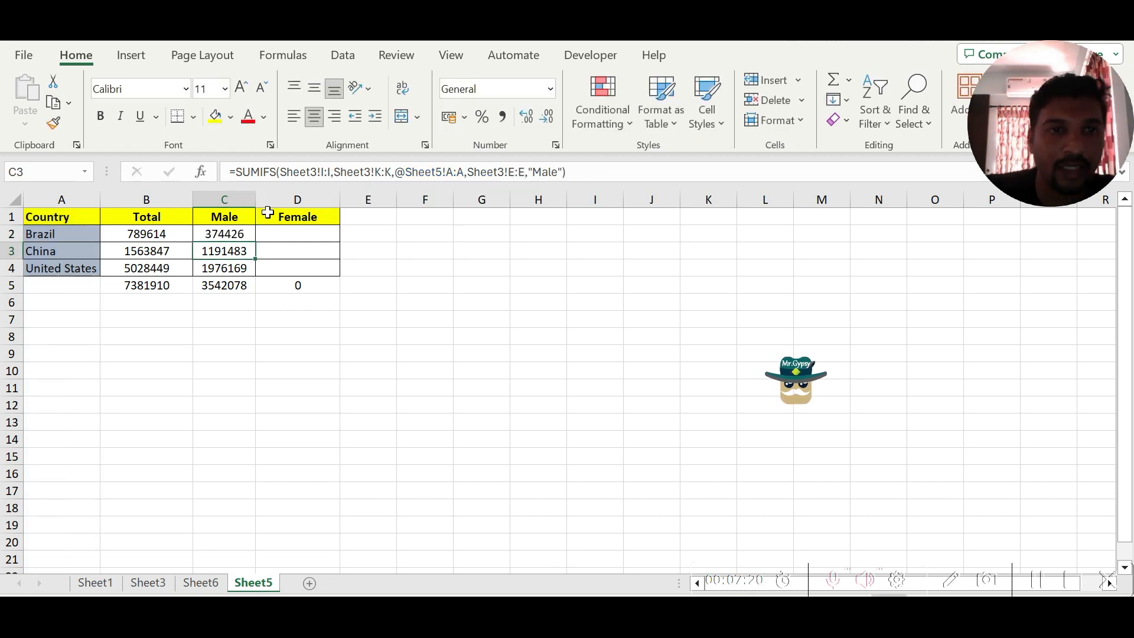
Step: Copy the C2 SUMIFS formula across to D2 and change its gender criterion to "Female"
{"action": "left_click", "coordinate": [233, 235]}
{"action": "left_click_drag", "start_coordinate": [257, 242], "coordinate": [342, 245]}
{"action": "left_click", "coordinate": [329, 233]}
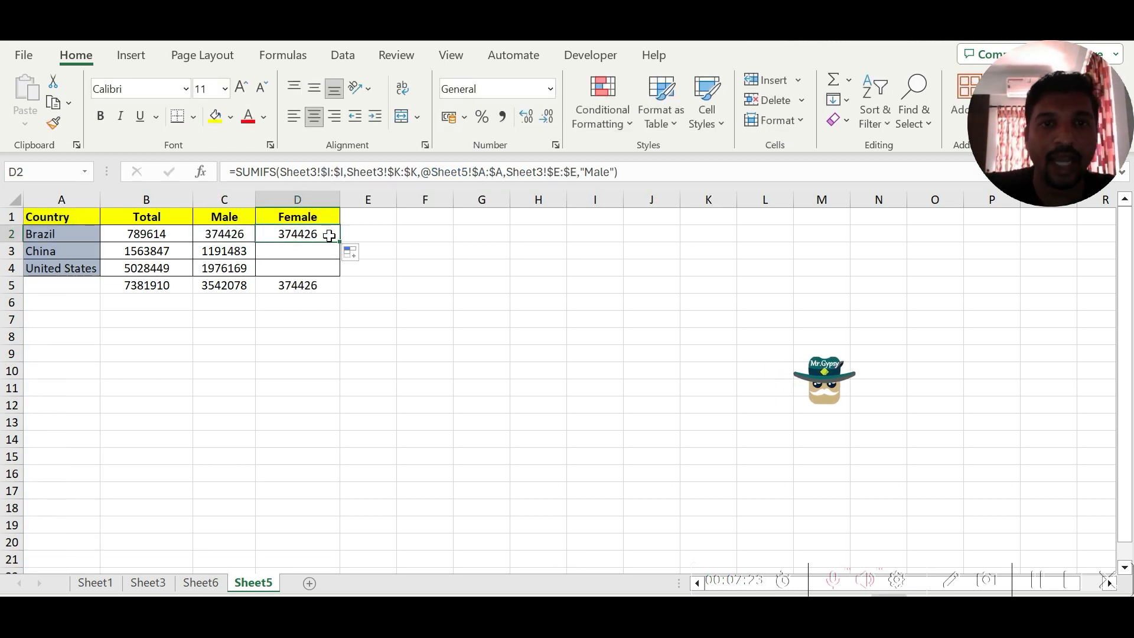
{"action": "left_click", "coordinate": [610, 171]}
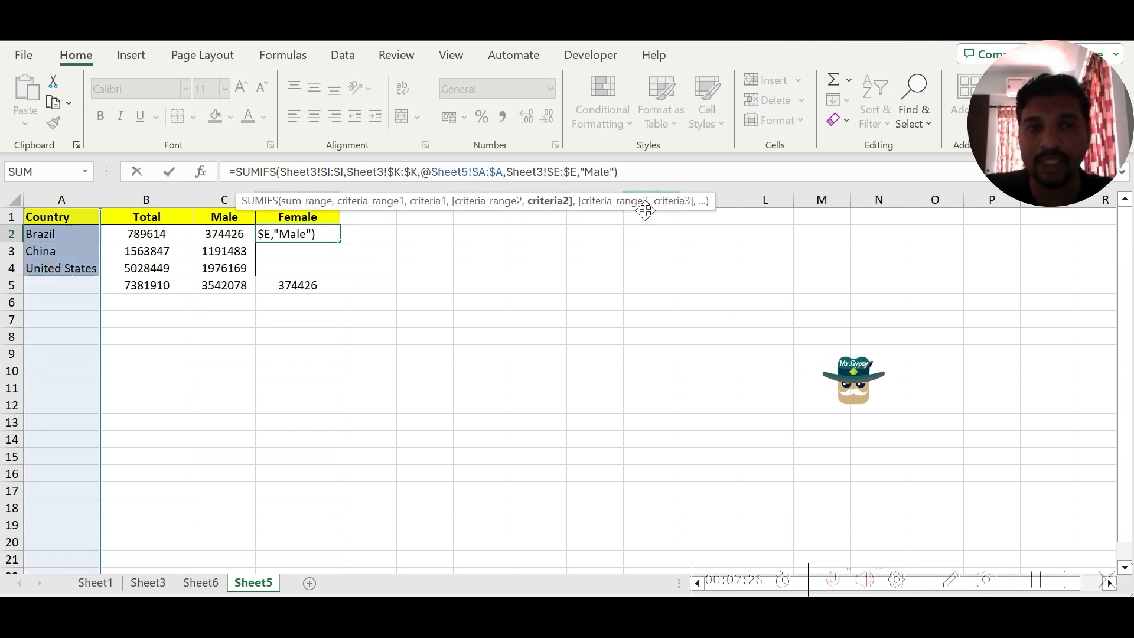
{"action": "key", "text": "BackSpace"}
{"action": "key", "text": "BackSpace"}
{"action": "key", "text": "BackSpace"}
{"action": "key", "text": "BackSpace"}
{"action": "type", "text": "Female"}
{"action": "key", "text": "Return"}
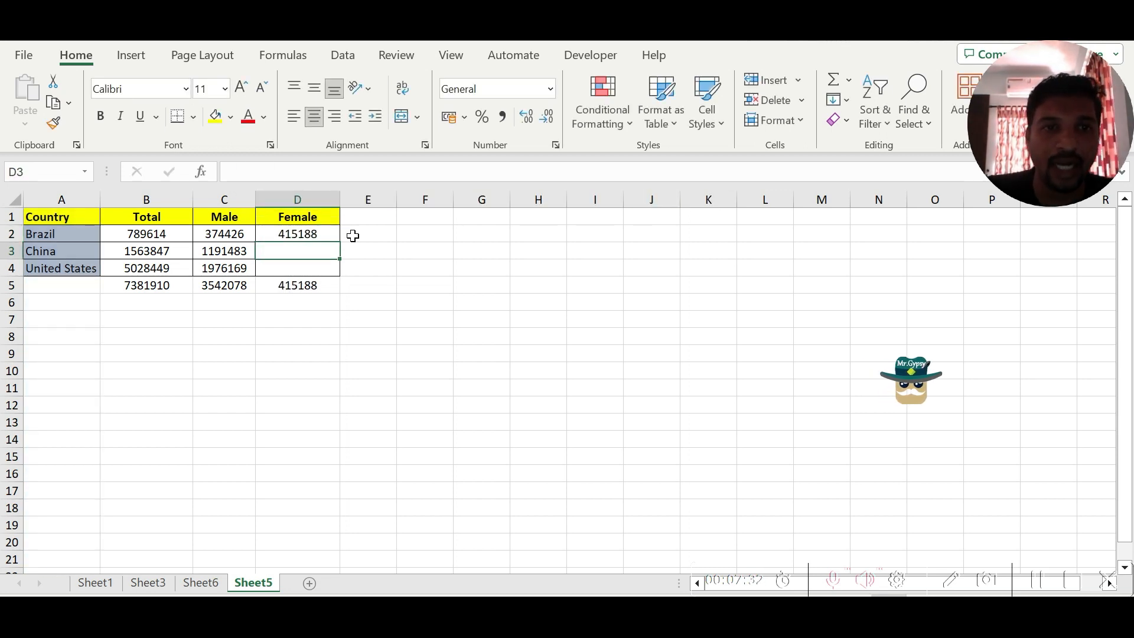
Step: Fill the D2 SUMIFS formula down to D4 for China and United States, and check the Male formula in C2
{"action": "left_click", "coordinate": [314, 230]}
{"action": "double_click", "coordinate": [340, 242]}
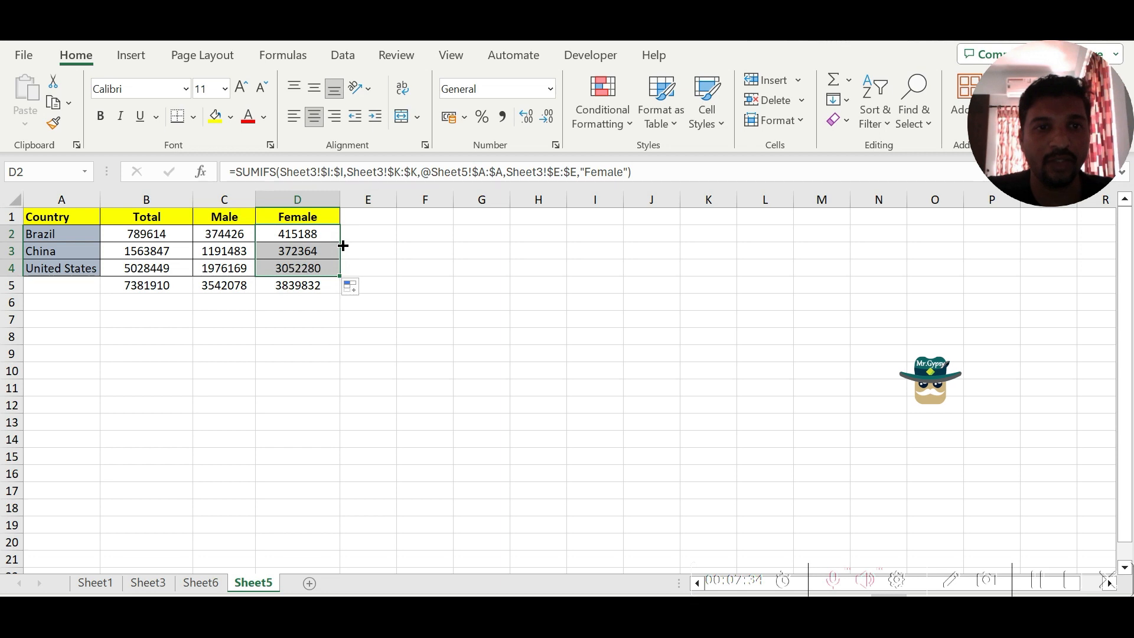
{"action": "left_click", "coordinate": [242, 235]}
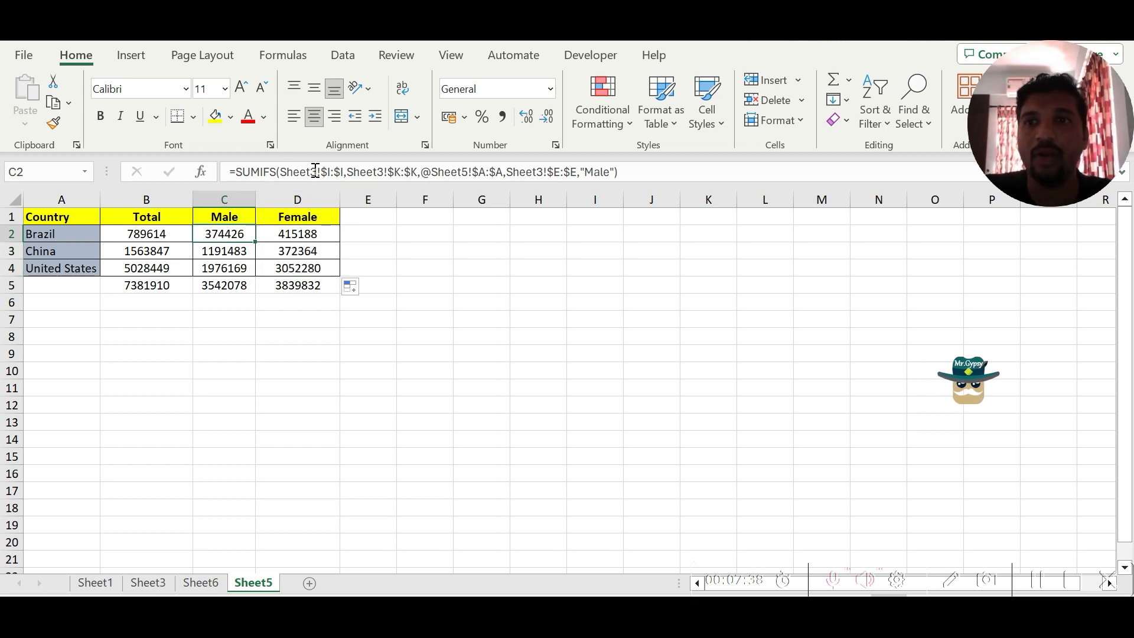
Step: Try misspelling the gender criterion in the D2 formula as "Fmale", and undo the change
{"action": "left_click", "coordinate": [317, 232]}
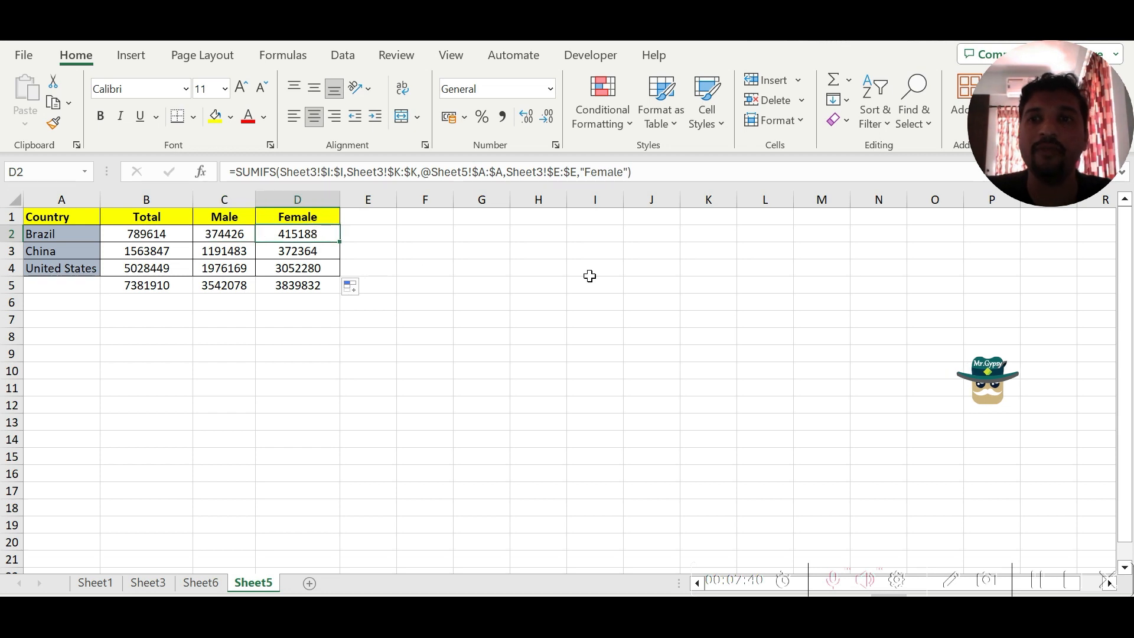
{"action": "left_click", "coordinate": [601, 171]}
{"action": "key", "text": "BackSpace"}
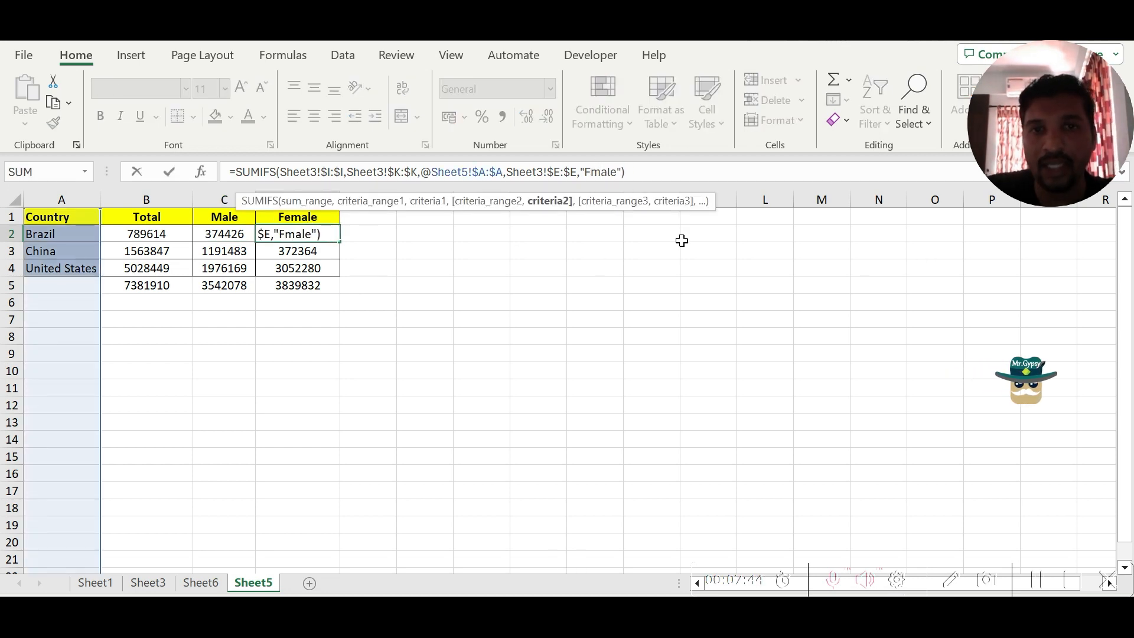
{"action": "key", "text": "Return"}
{"action": "left_click", "coordinate": [310, 232]}
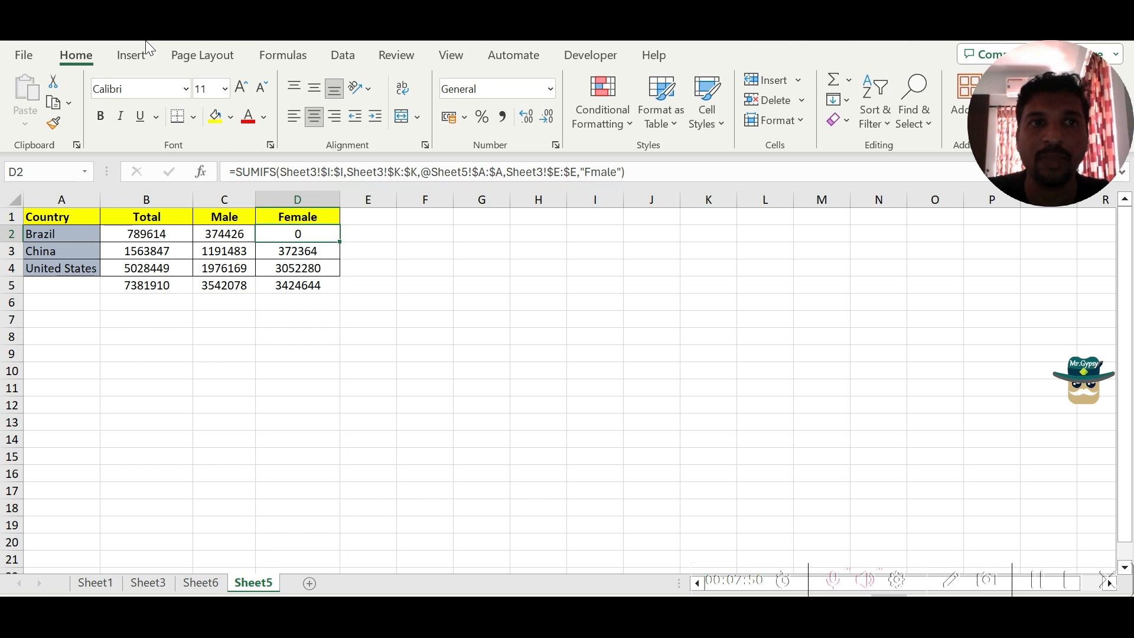
{"action": "key", "text": "ctrl+z"}
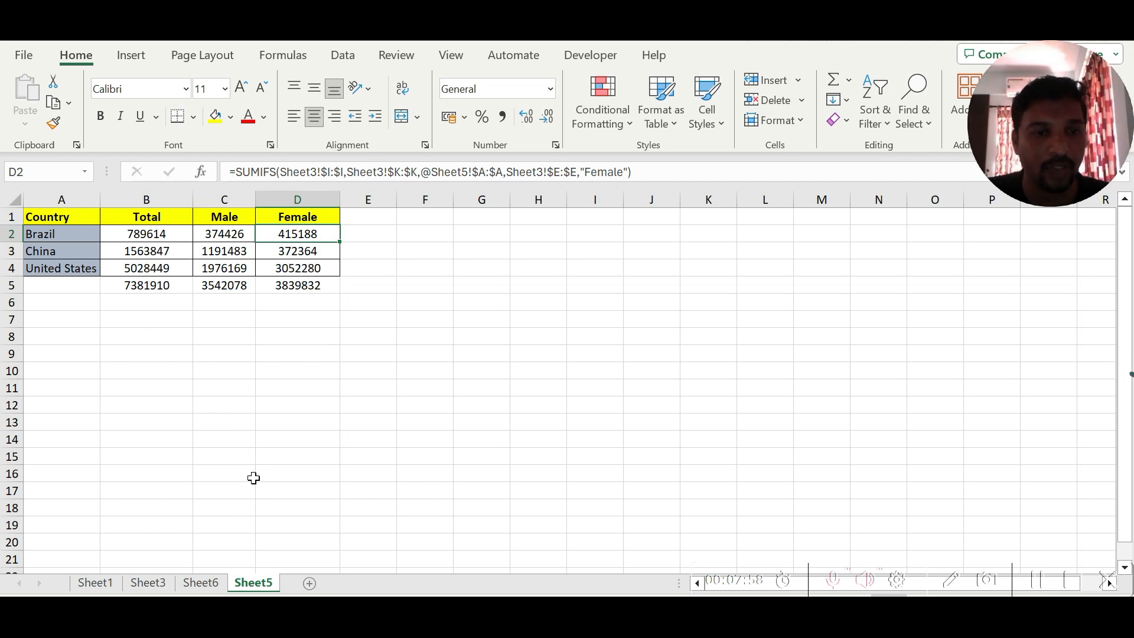
Step: Compare the Sheet6 pivot table's salary sums by country and gender with the Sheet5 summary table
{"action": "left_click", "coordinate": [211, 581]}
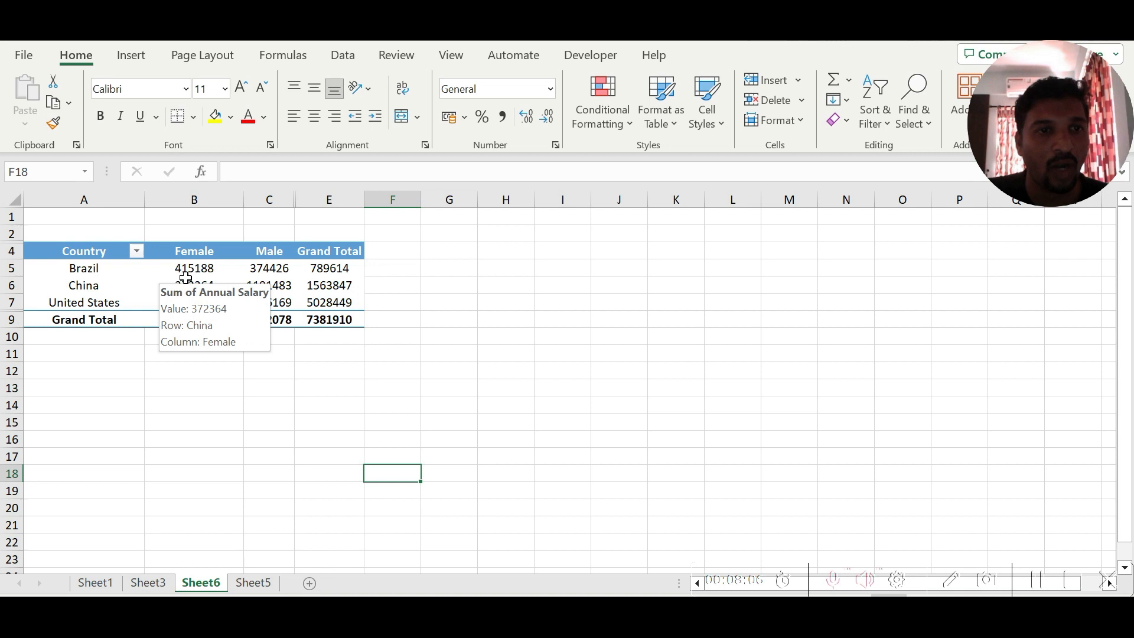
{"action": "left_click", "coordinate": [254, 582]}
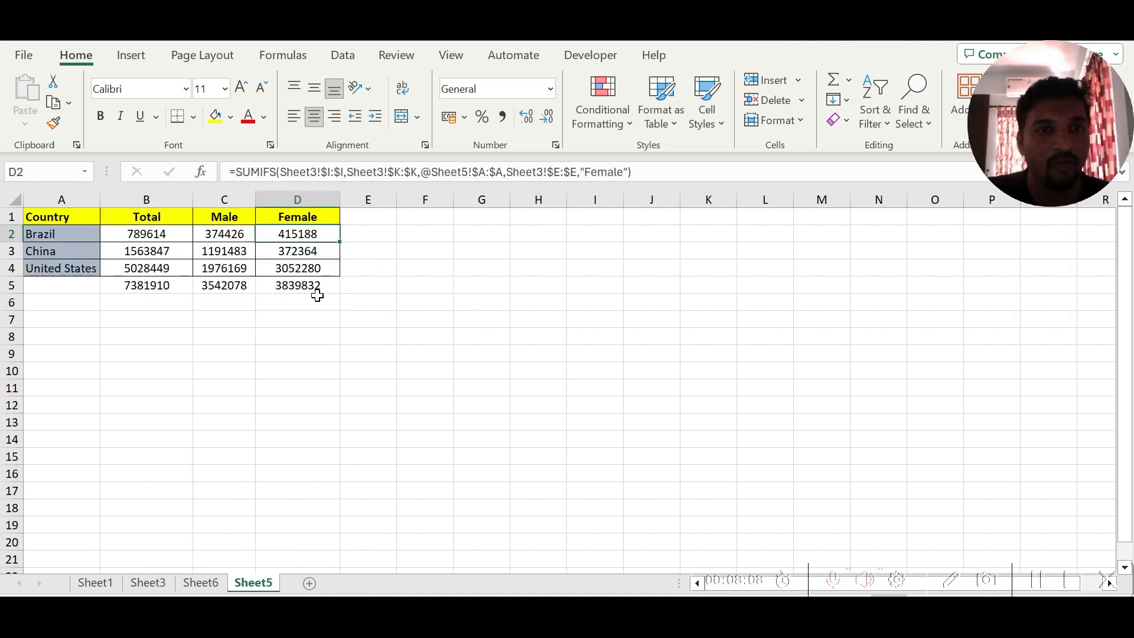